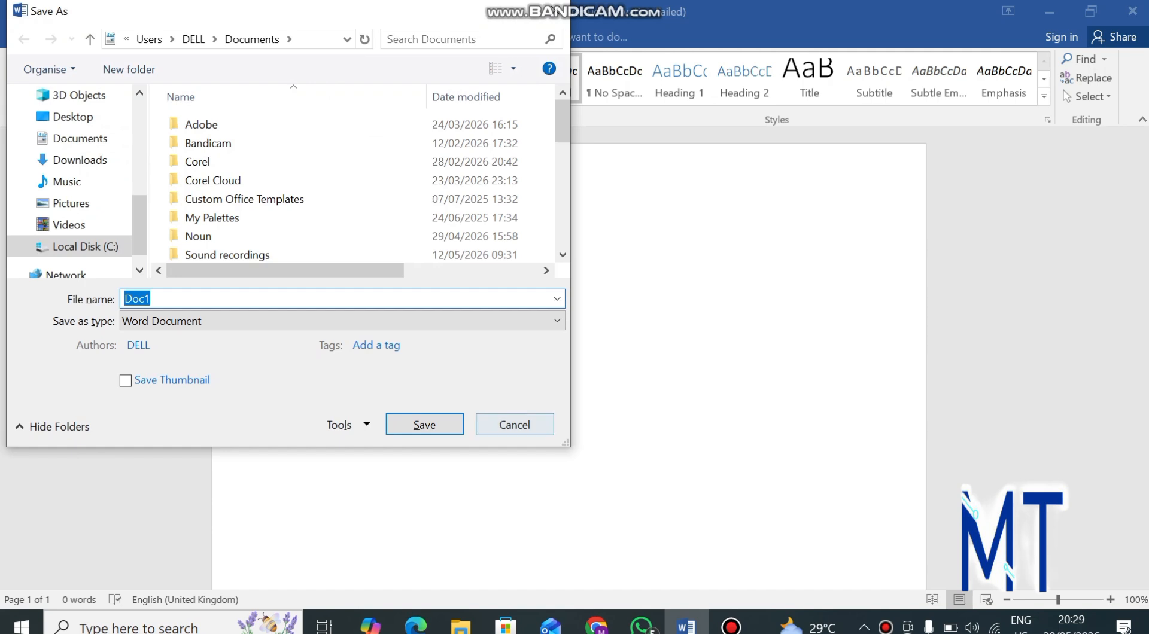
# Dismiss the Save As dialog without saving the blank document.
pyautogui.click(515, 425)
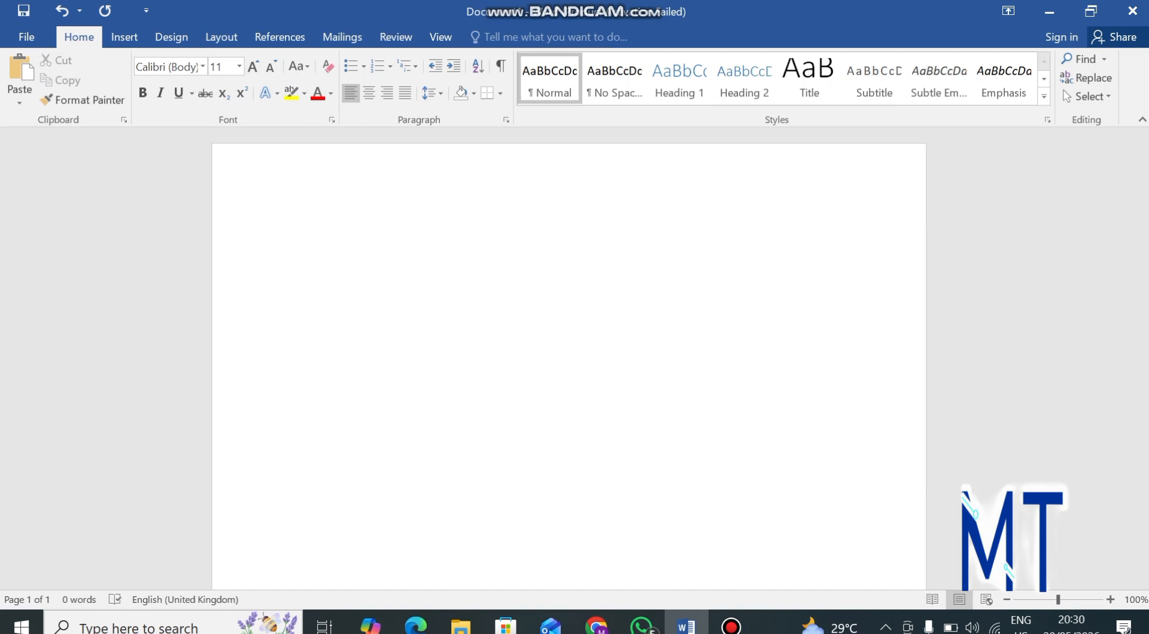
# Insert a table with 4 columns and 3 rows into the blank document.
pyautogui.click(124, 36)
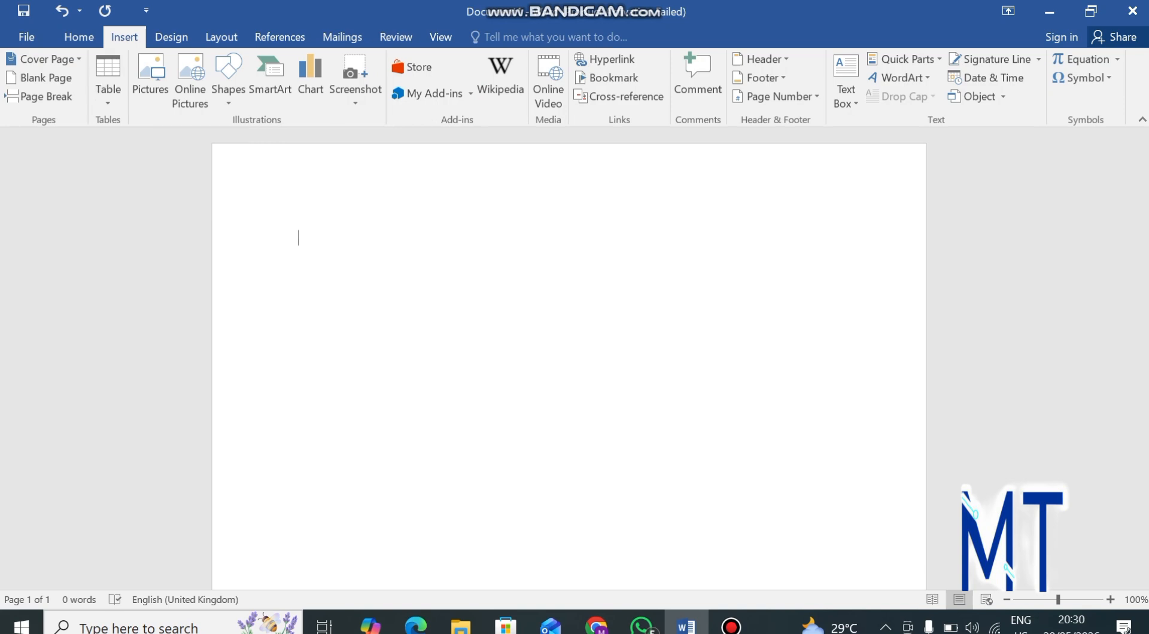
pyautogui.click(108, 84)
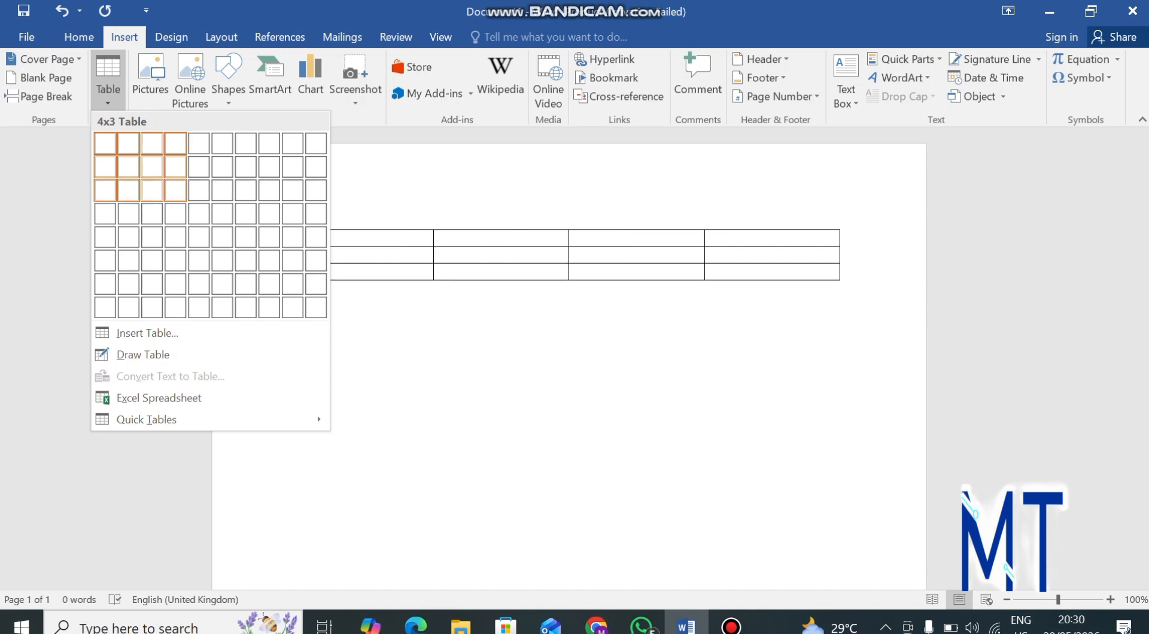
pyautogui.click(175, 190)
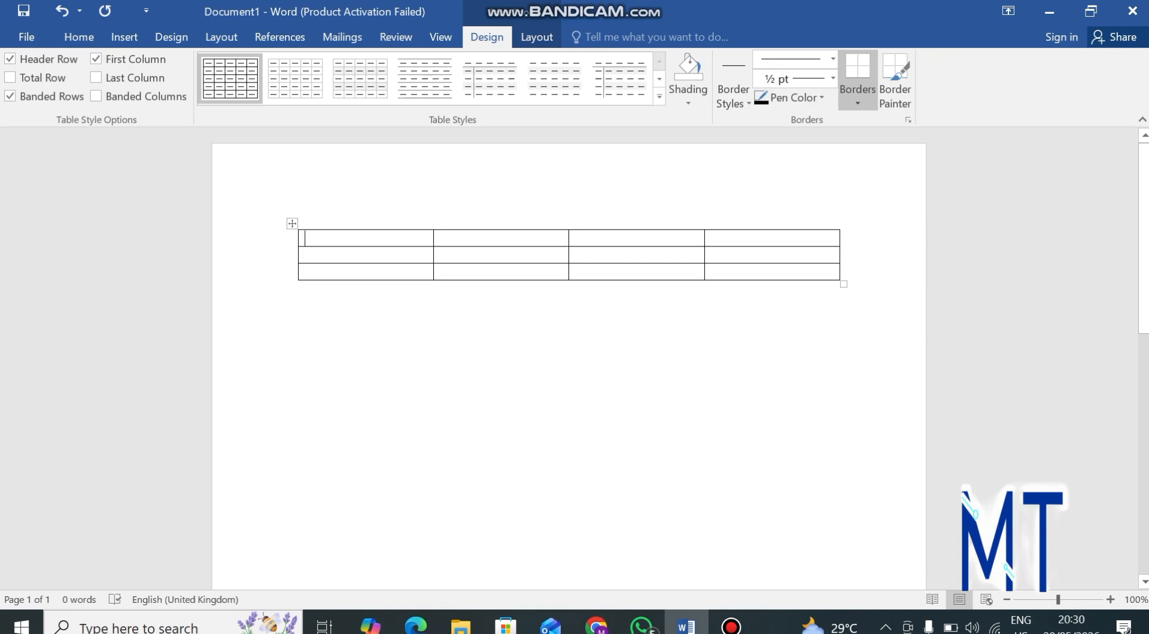
# Select the entire 4x3 table and delete it from the document.
pyautogui.click(292, 224)
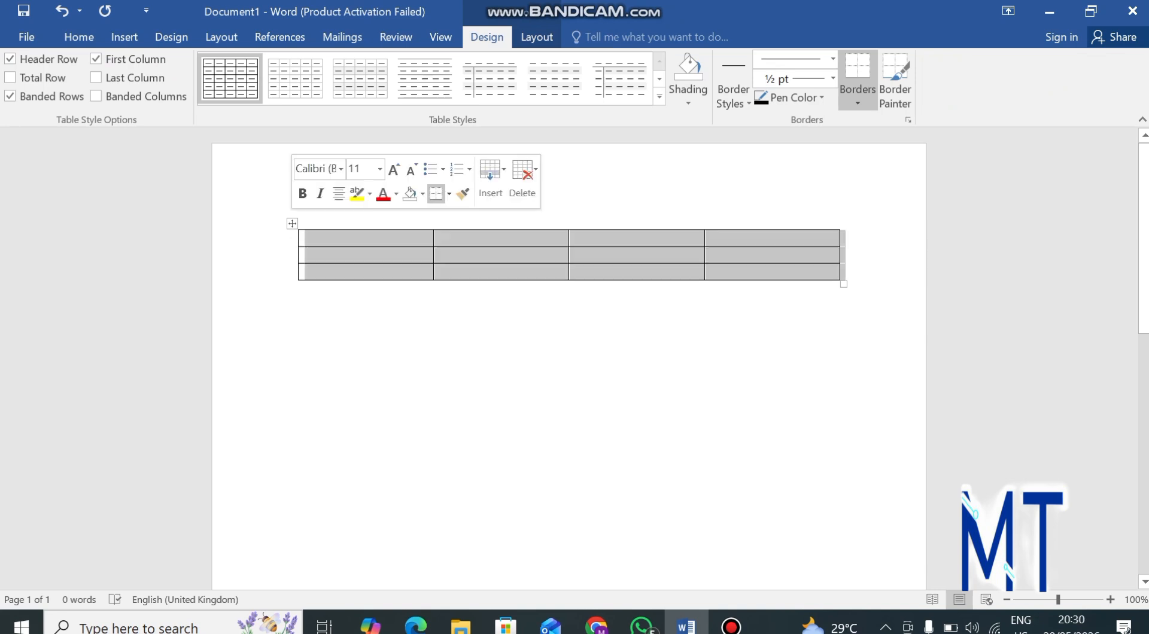
pyautogui.click(523, 177)
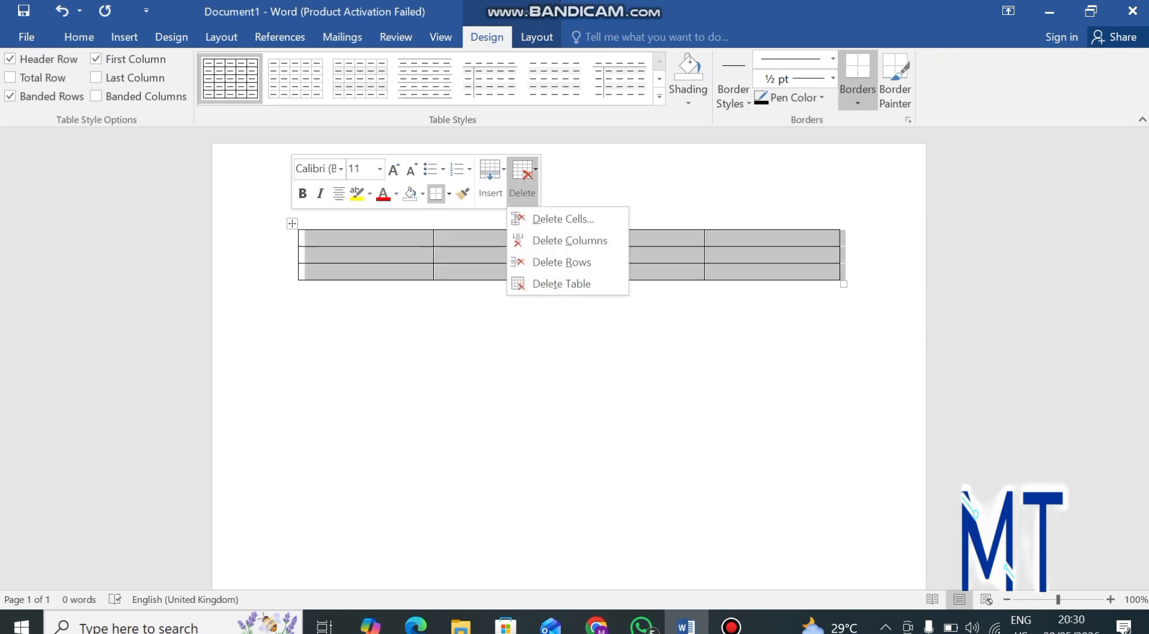
pyautogui.click(562, 283)
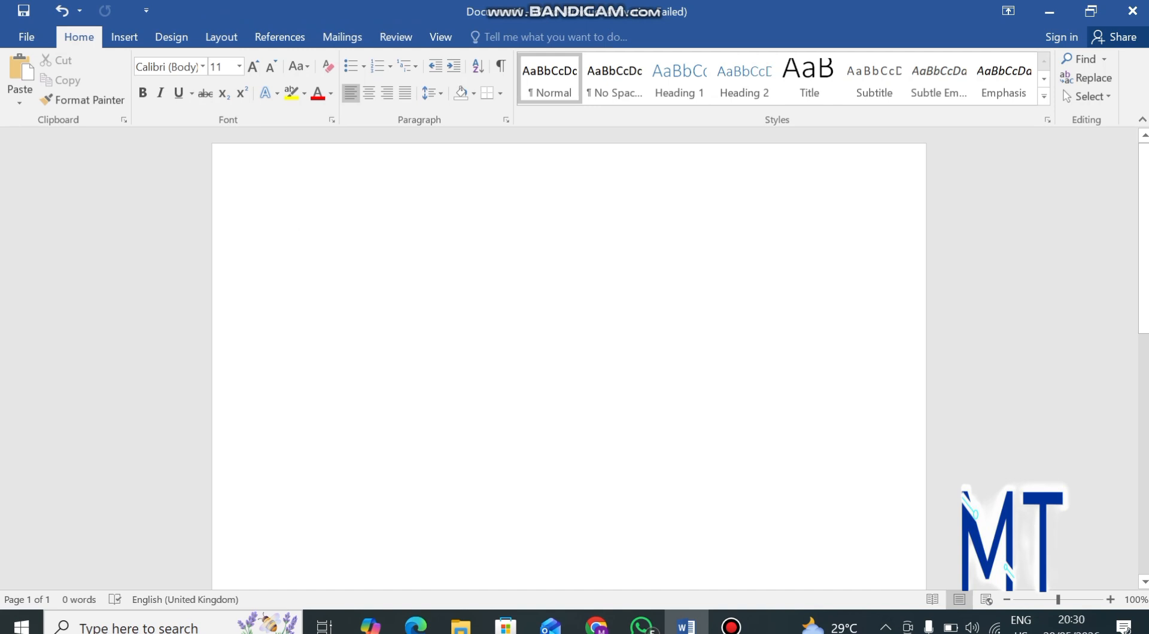
# Insert a table with 5 columns and 5 rows into the empty document.
pyautogui.click(124, 37)
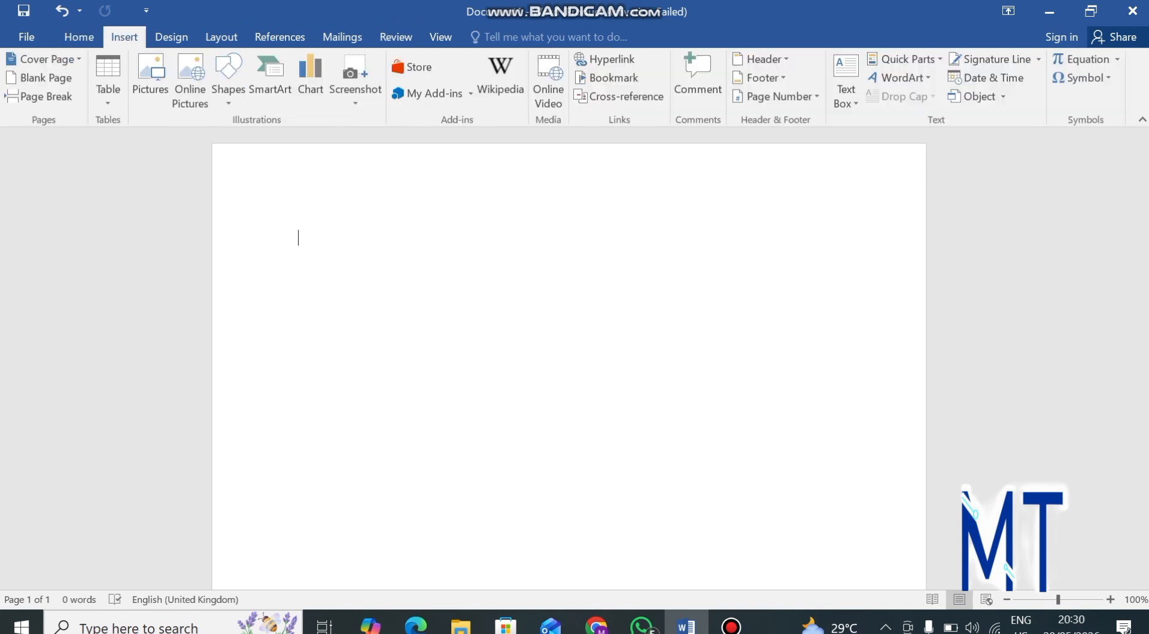
pyautogui.click(108, 78)
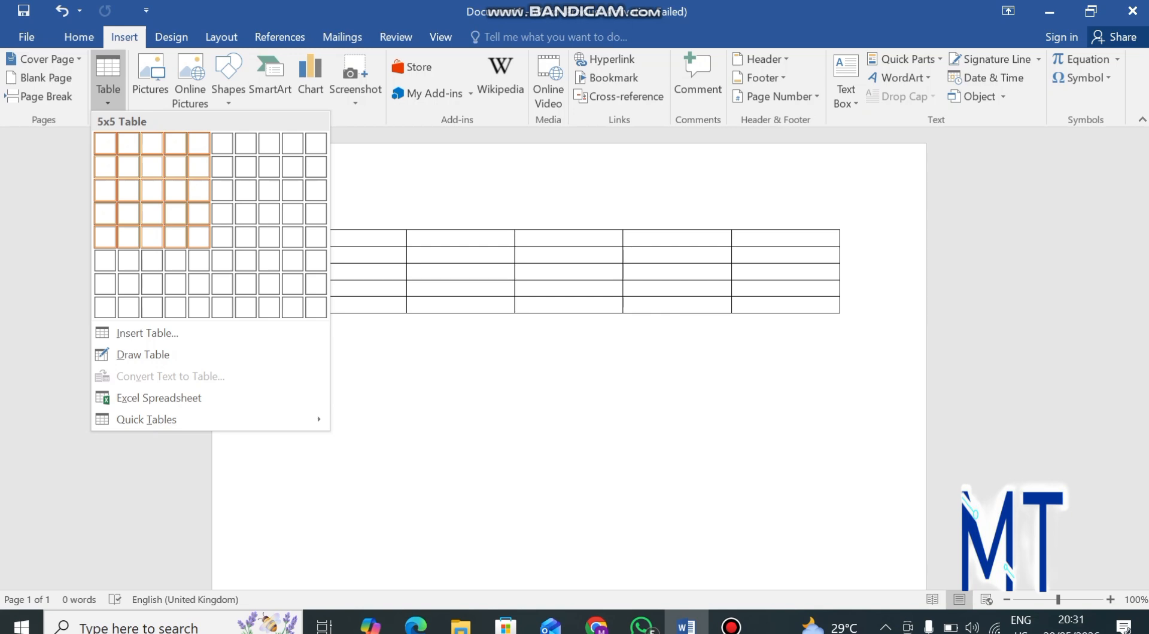
pyautogui.click(198, 237)
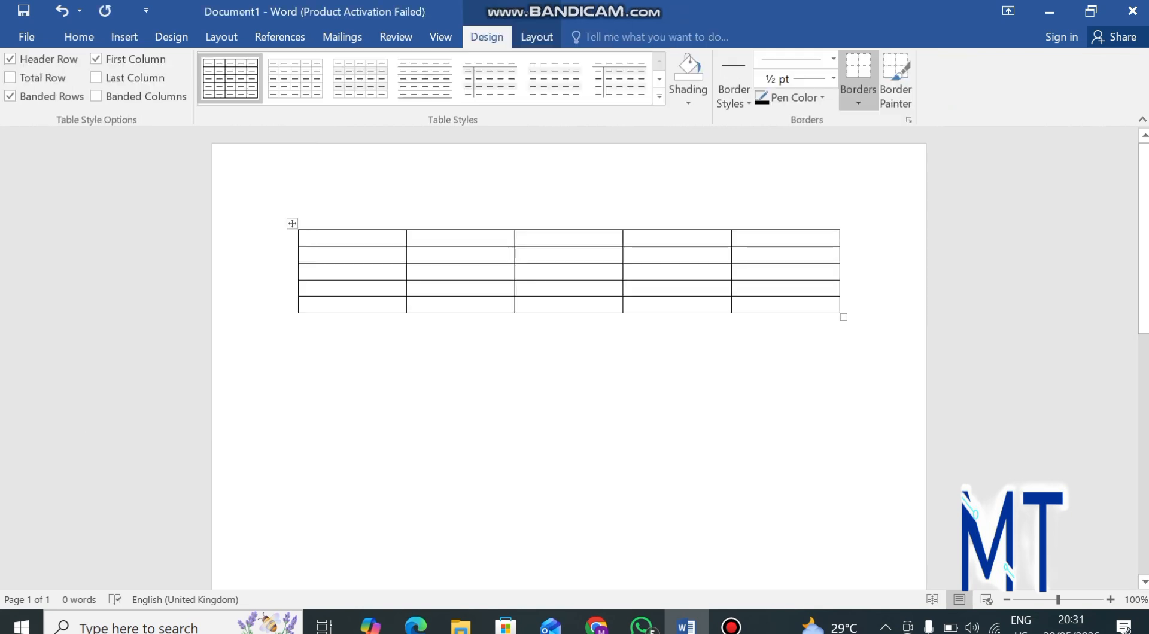
# Select the entire 5x5 table and delete it from the document.
pyautogui.click(291, 224)
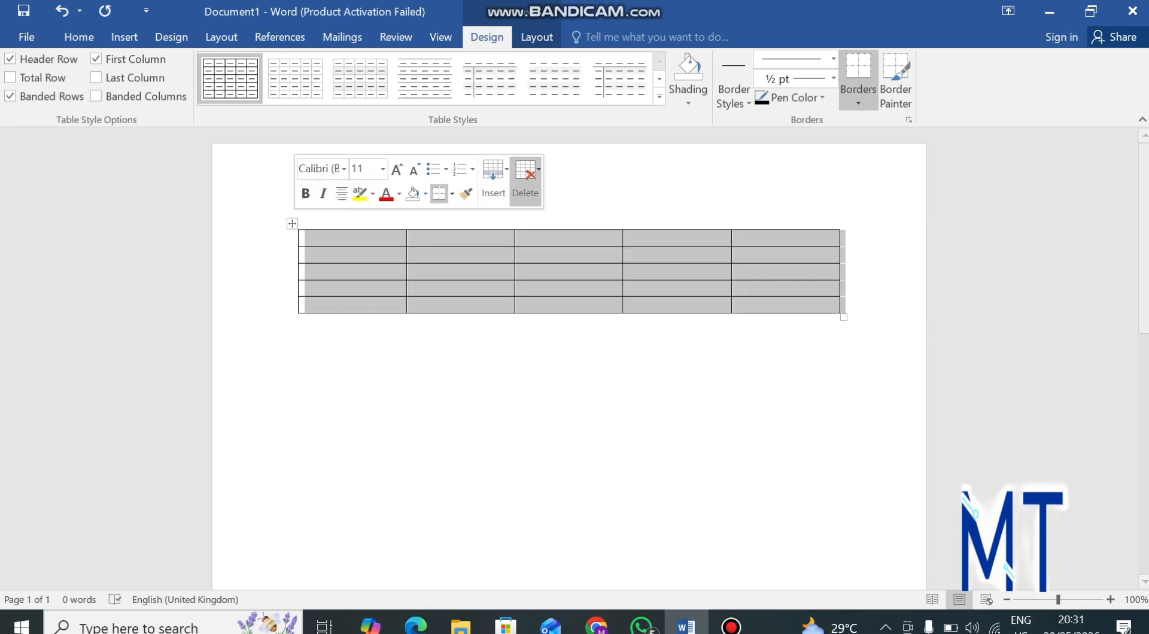
pyautogui.click(525, 180)
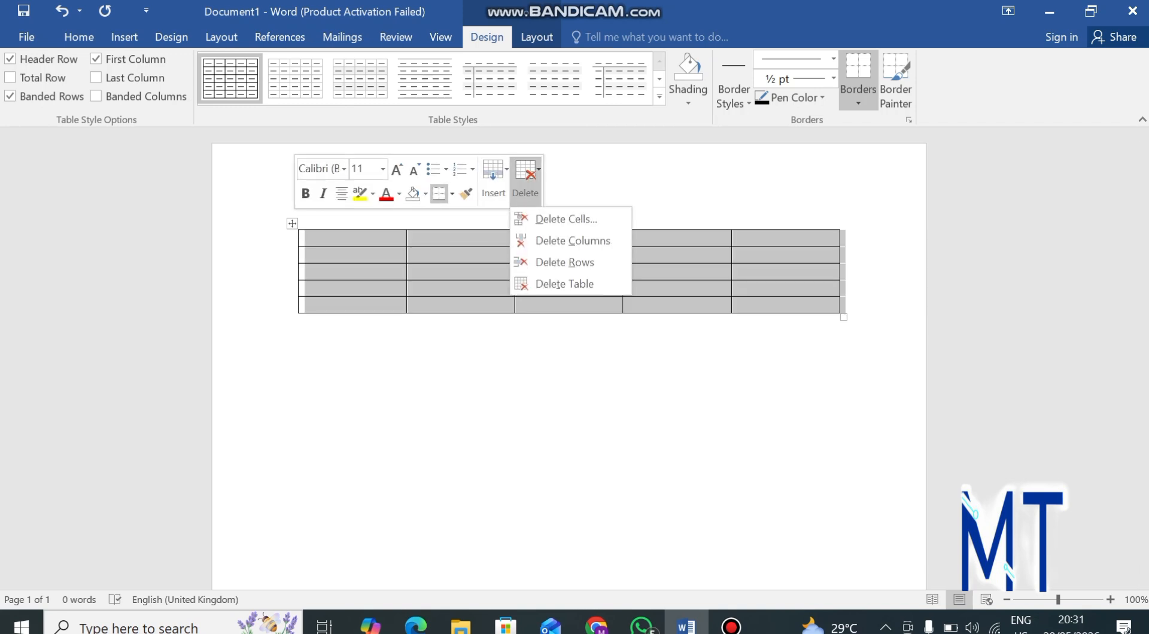
pyautogui.click(564, 285)
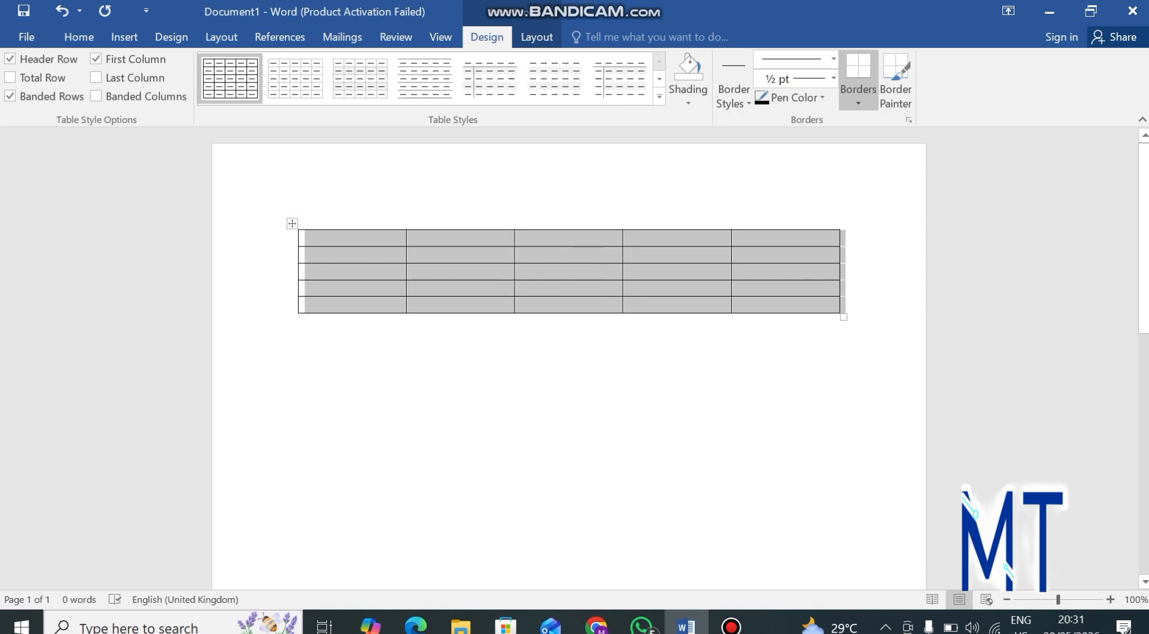
pyautogui.hotkey('ctrl', 'a')
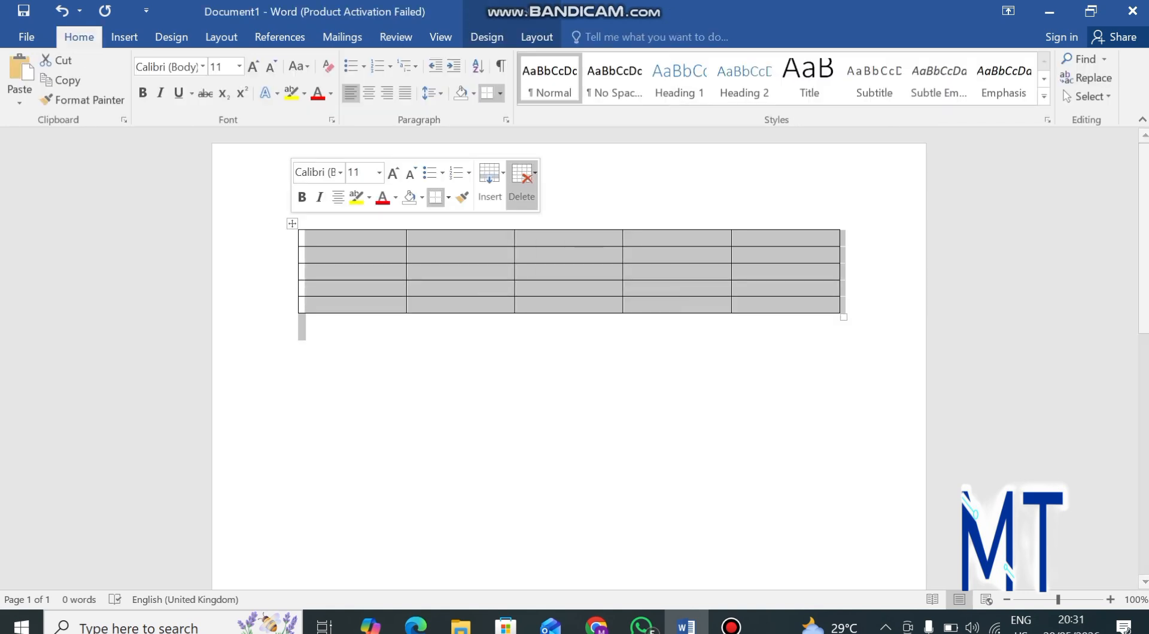
pyautogui.click(522, 180)
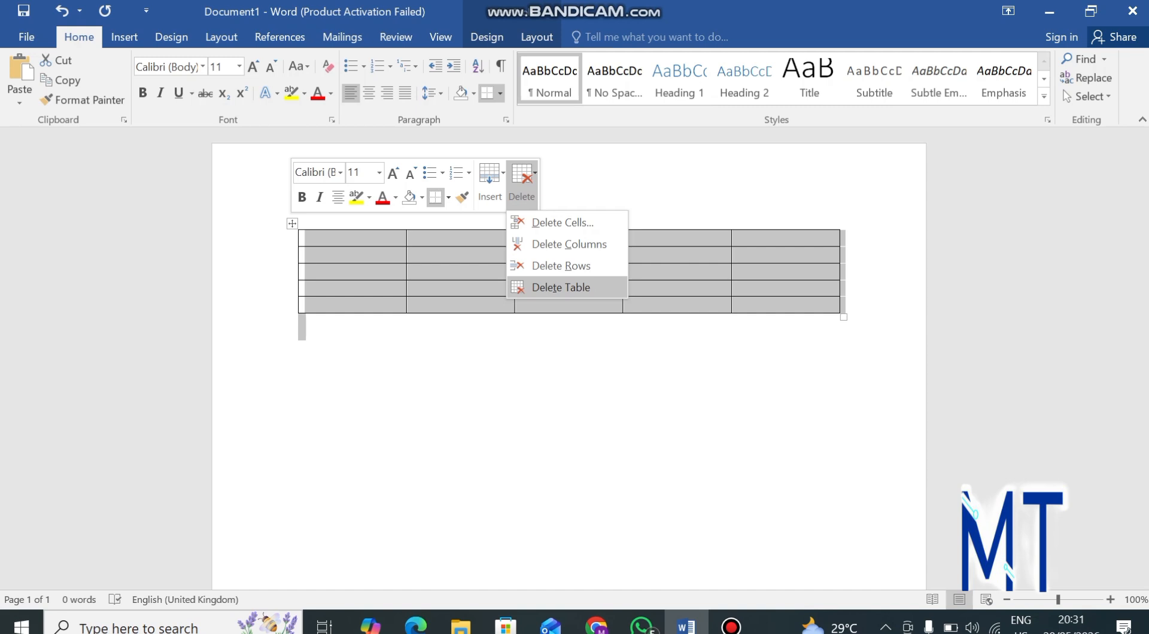
pyautogui.click(560, 287)
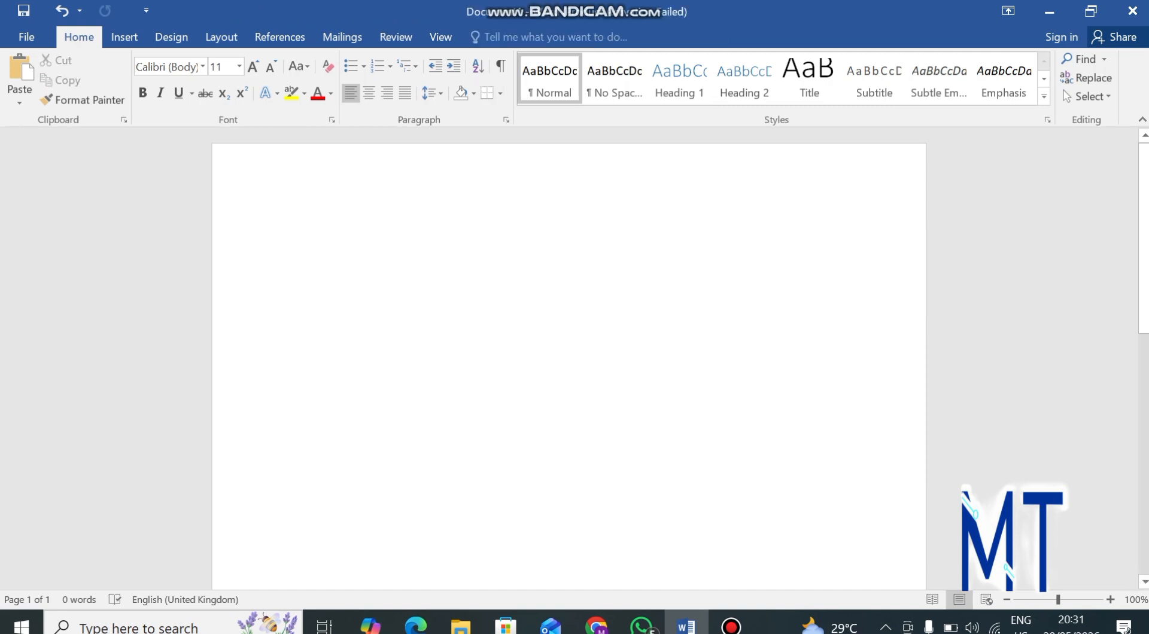
# Insert a table by specifying 3 columns and 5 rows, keeping the automatic fixed column width.
pyautogui.click(125, 37)
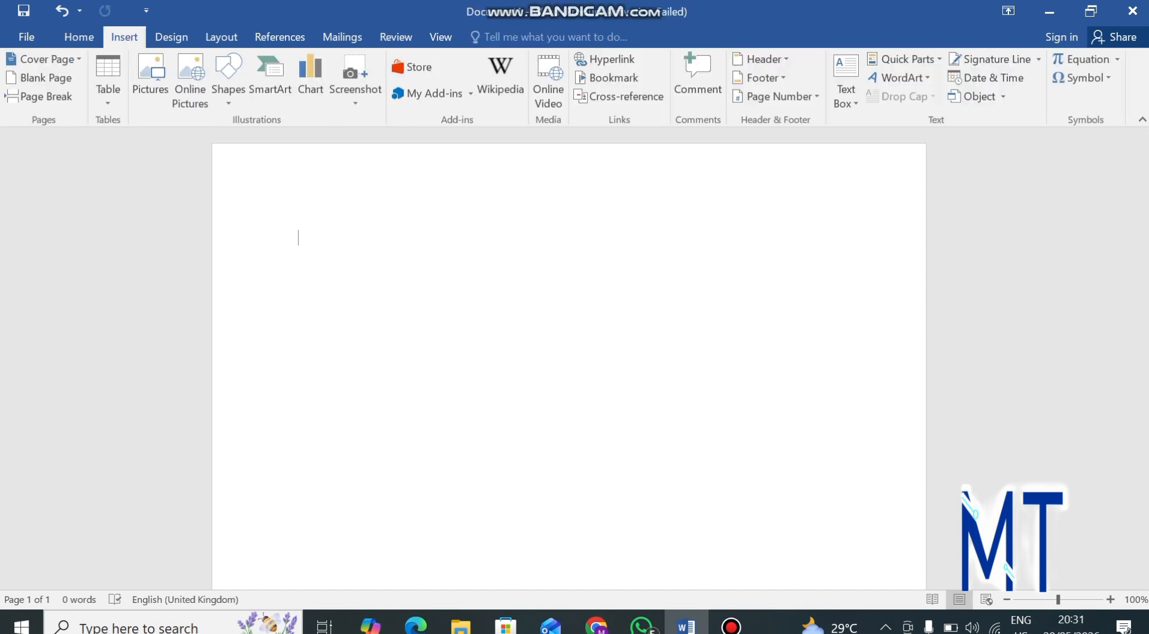
pyautogui.click(108, 77)
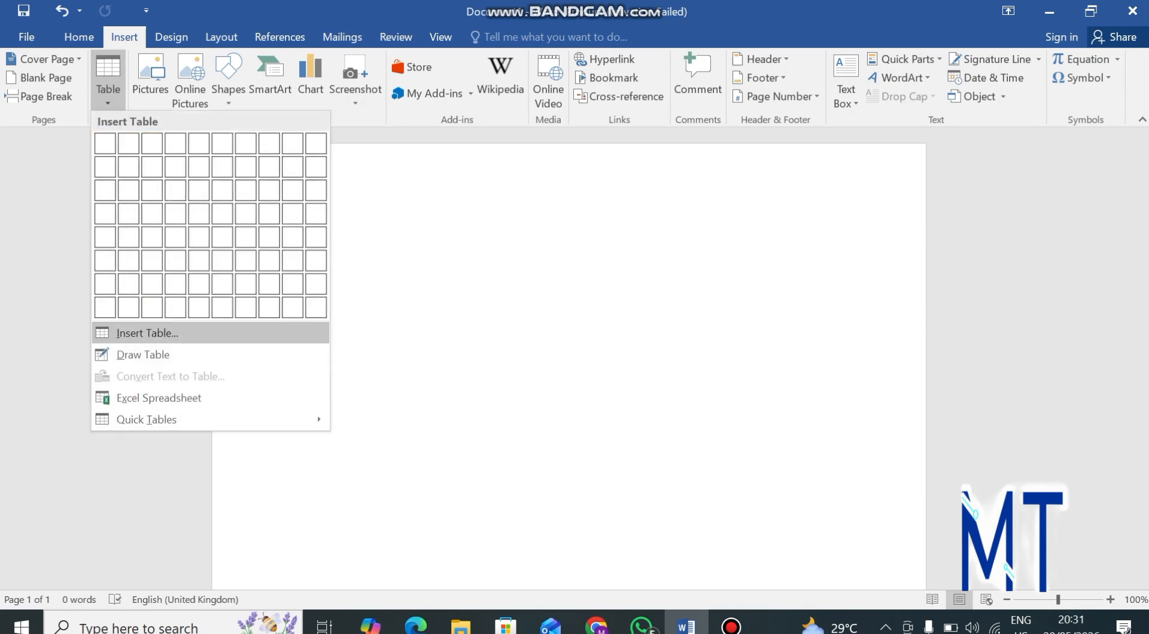
pyautogui.click(147, 332)
pyautogui.write('5')
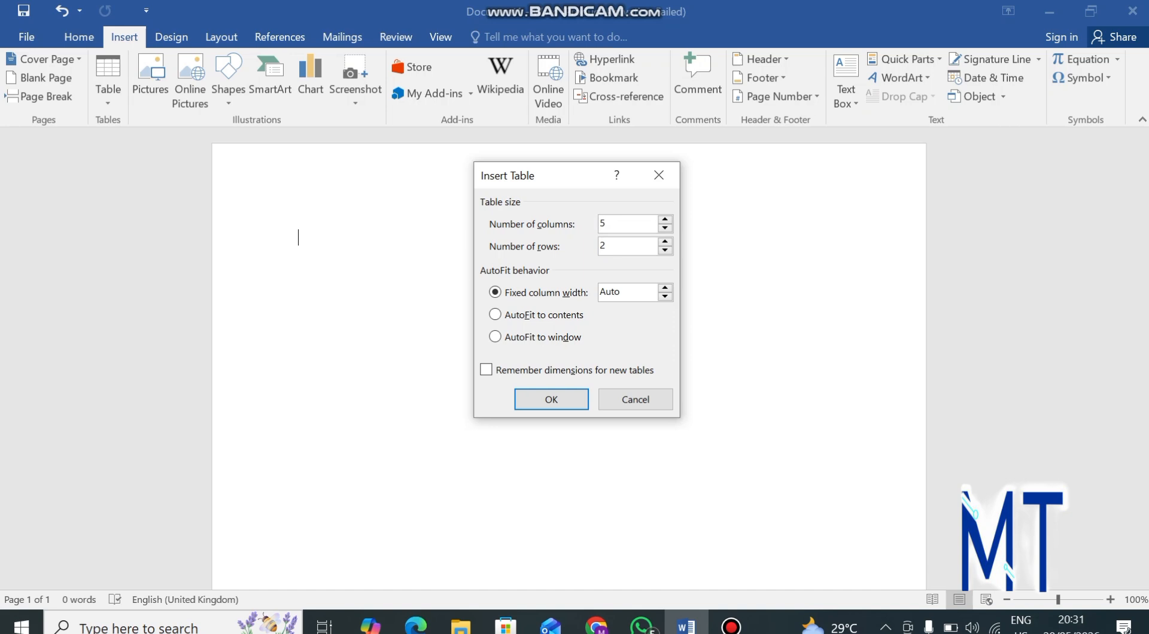
pyautogui.press('BackSpace')
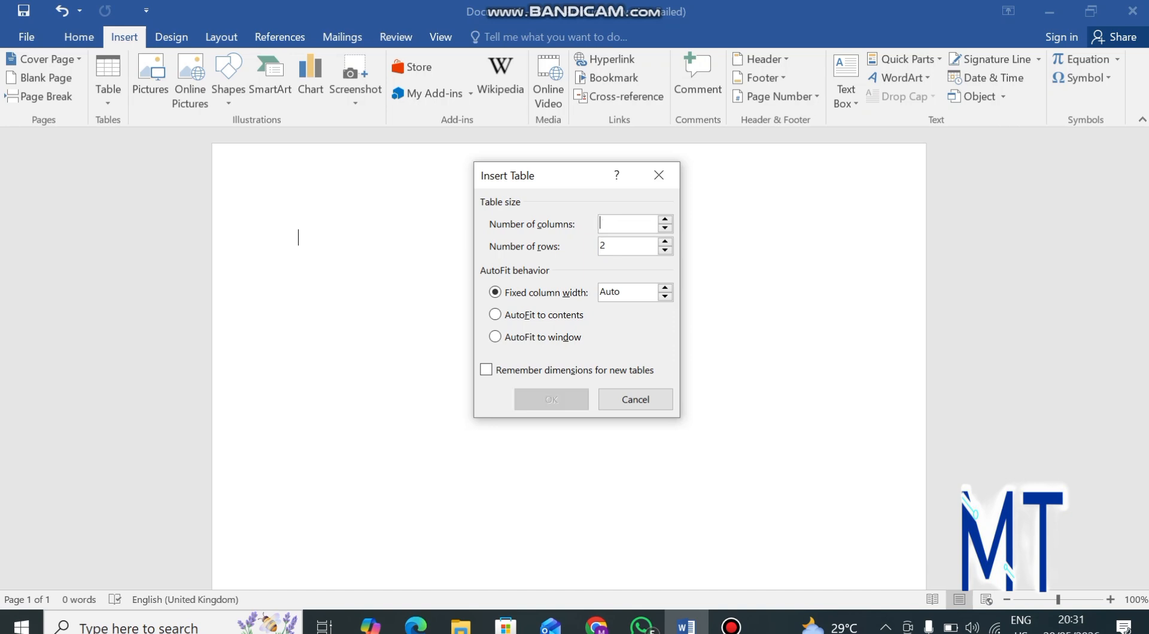
pyautogui.write('3')
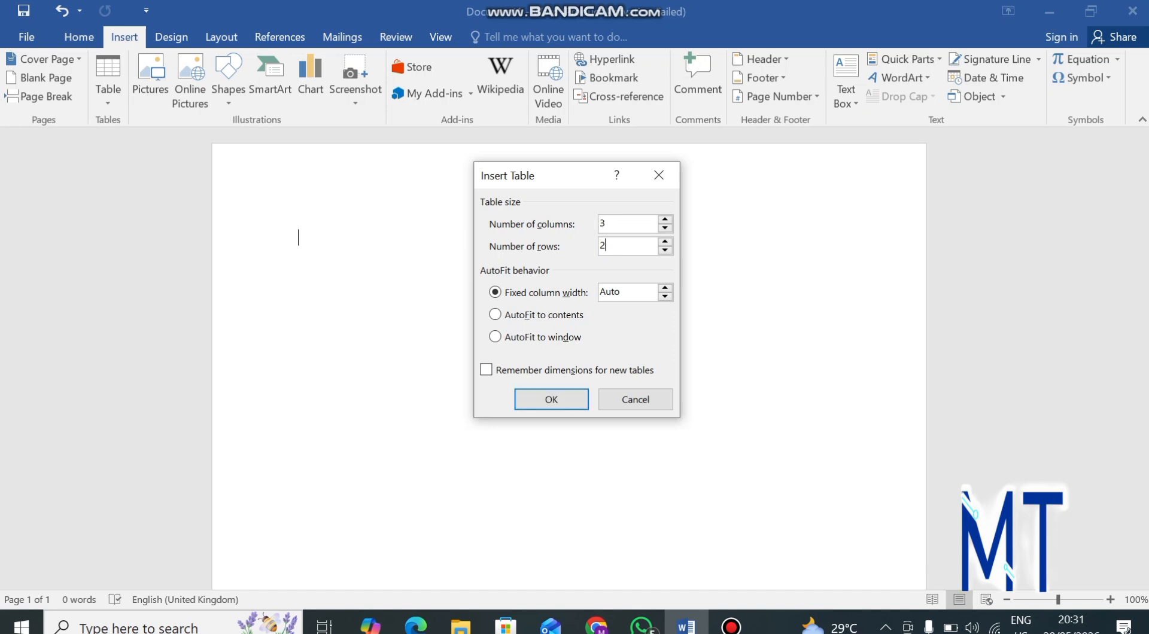
pyautogui.press('BackSpace')
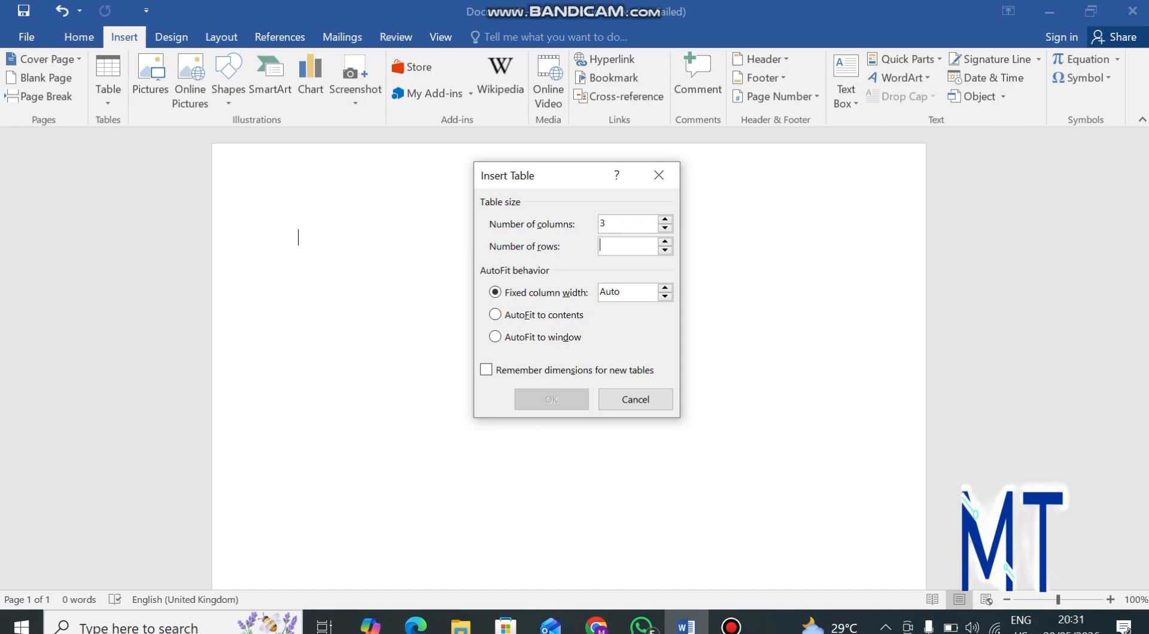
pyautogui.write('5')
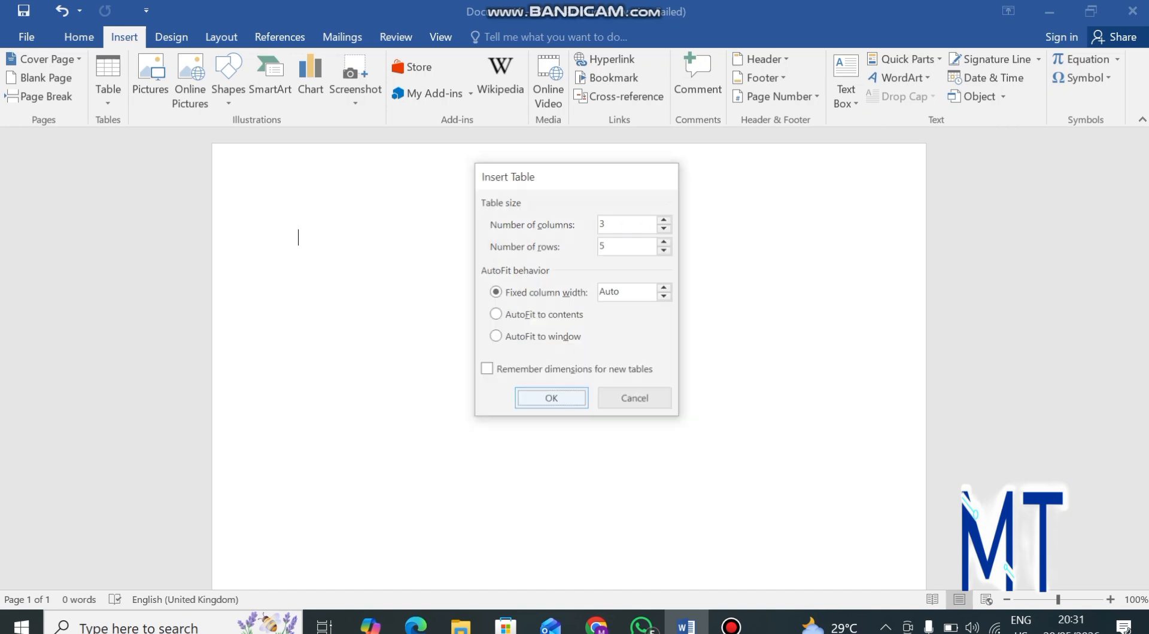
pyautogui.click(551, 399)
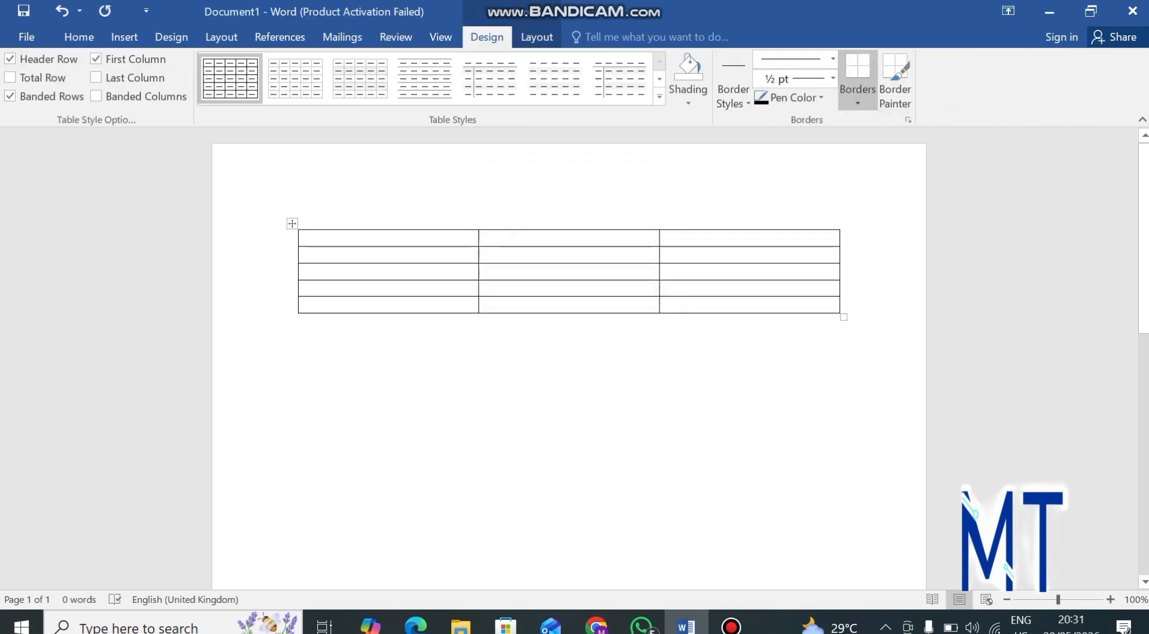
# Fill the table's first row with the headings Continents, Countries and Capital.
pyautogui.write('C')
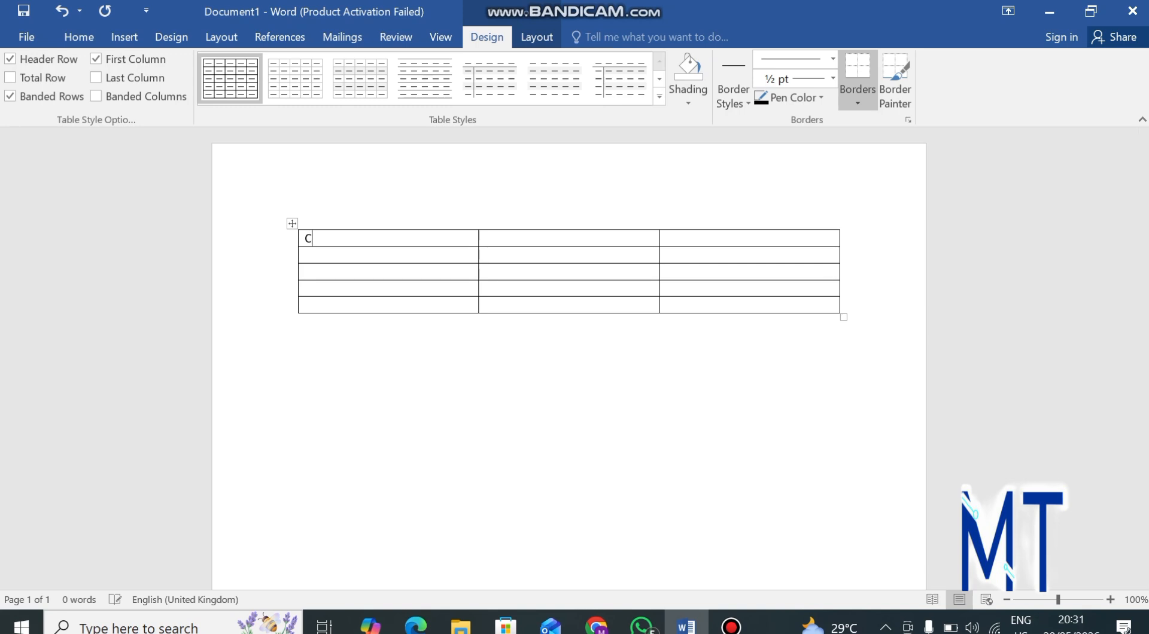
pyautogui.write('ontinents\t')
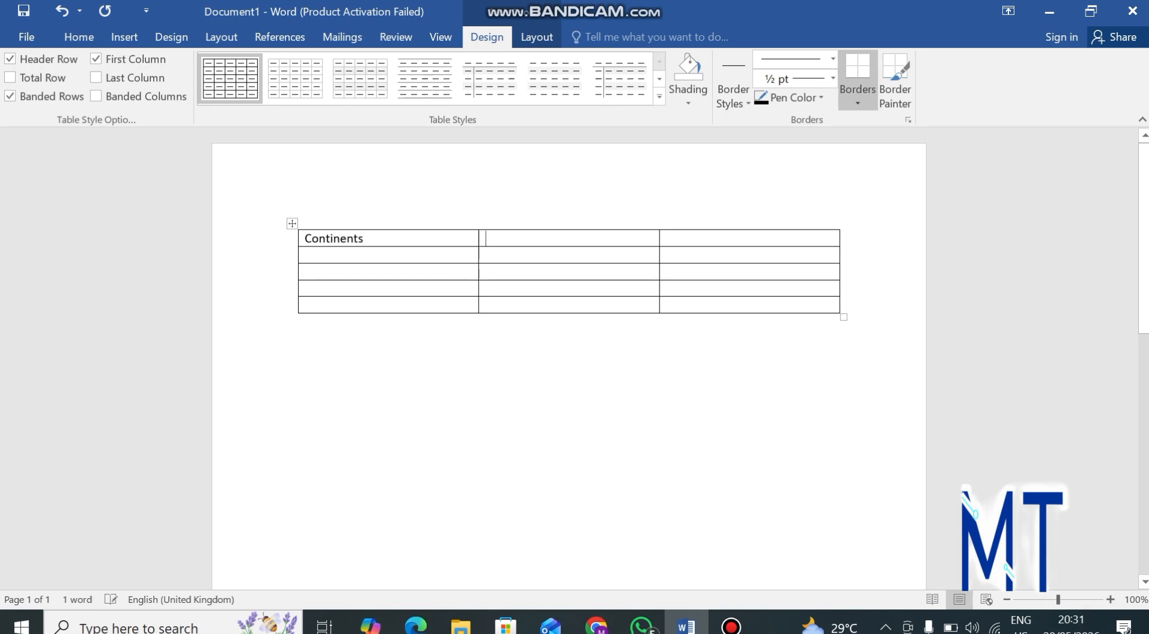
pyautogui.write('Countri')
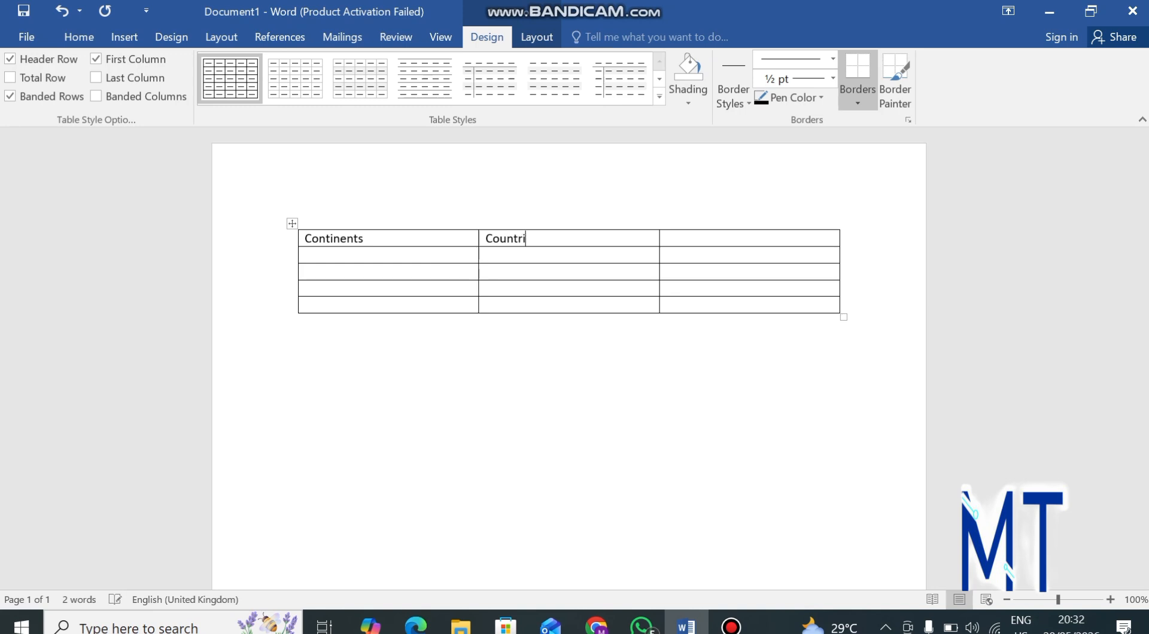
pyautogui.write('es')
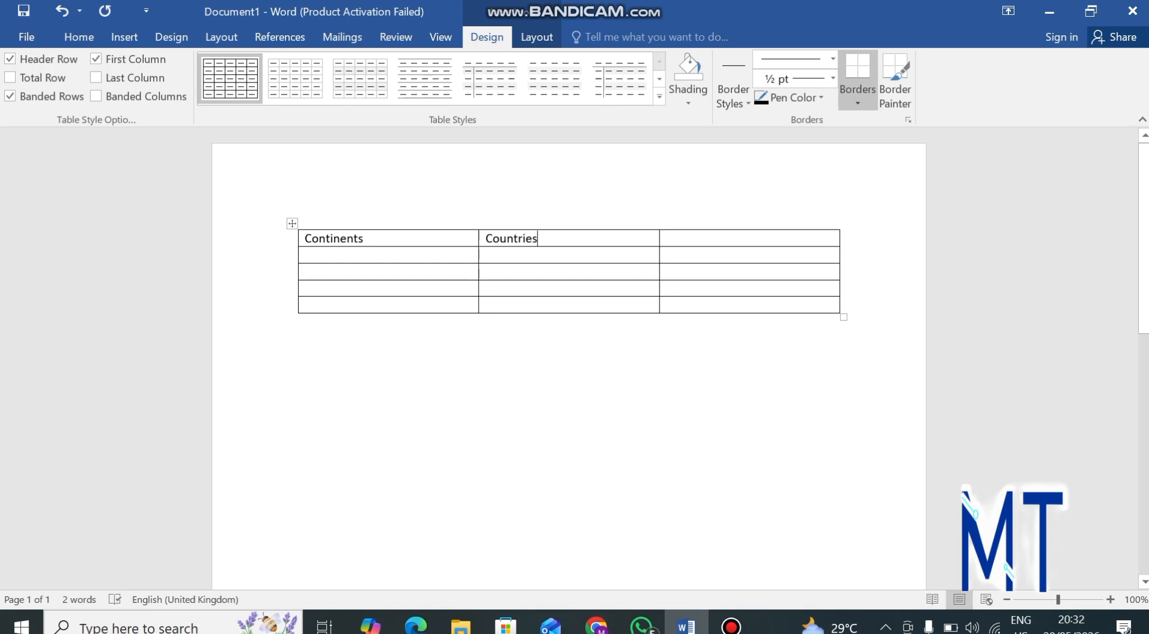
pyautogui.click(665, 238)
pyautogui.write('Capit')
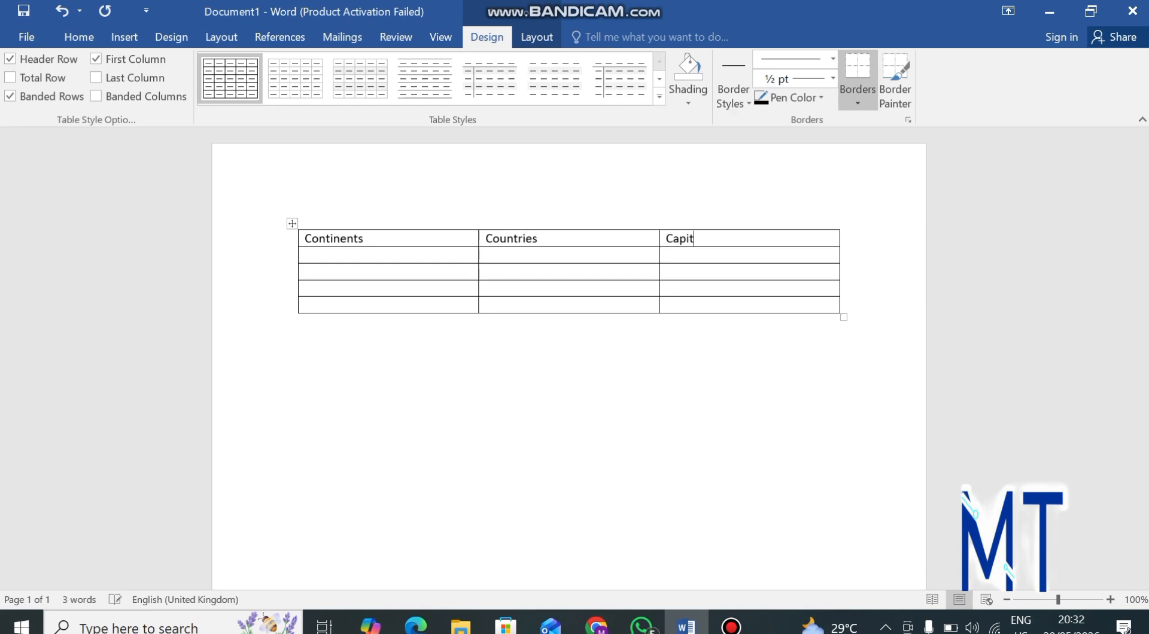
pyautogui.write('al')
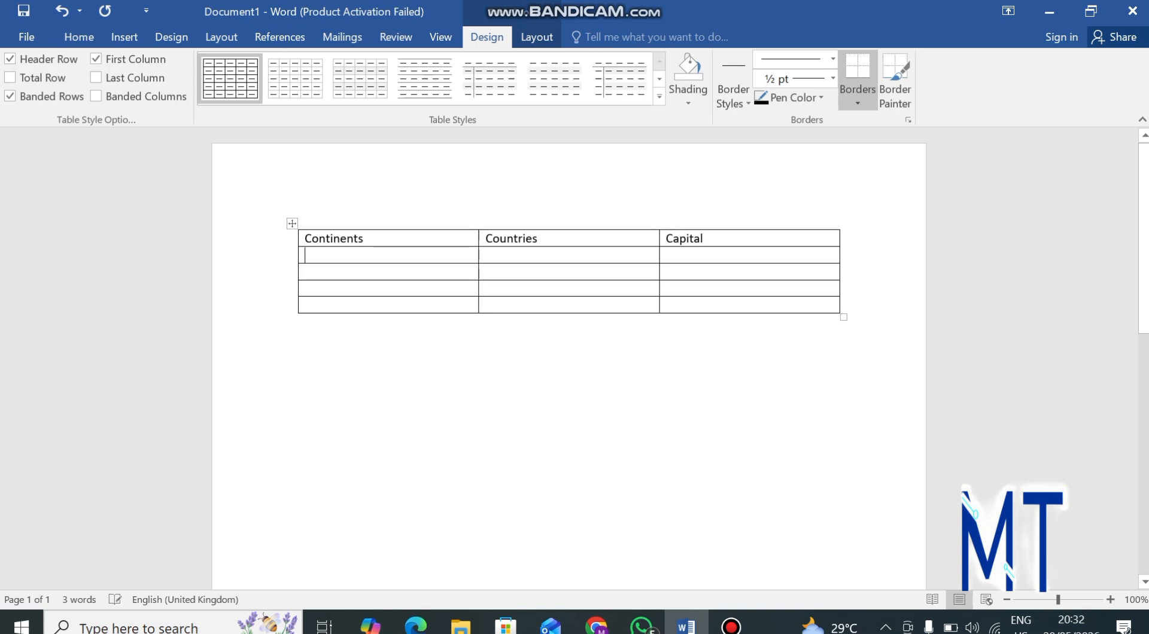
# Fill the second row with Africa, Nigeria and Abuja, and start the entry in the row below.
pyautogui.write('Africa')
pyautogui.write('Nieri')
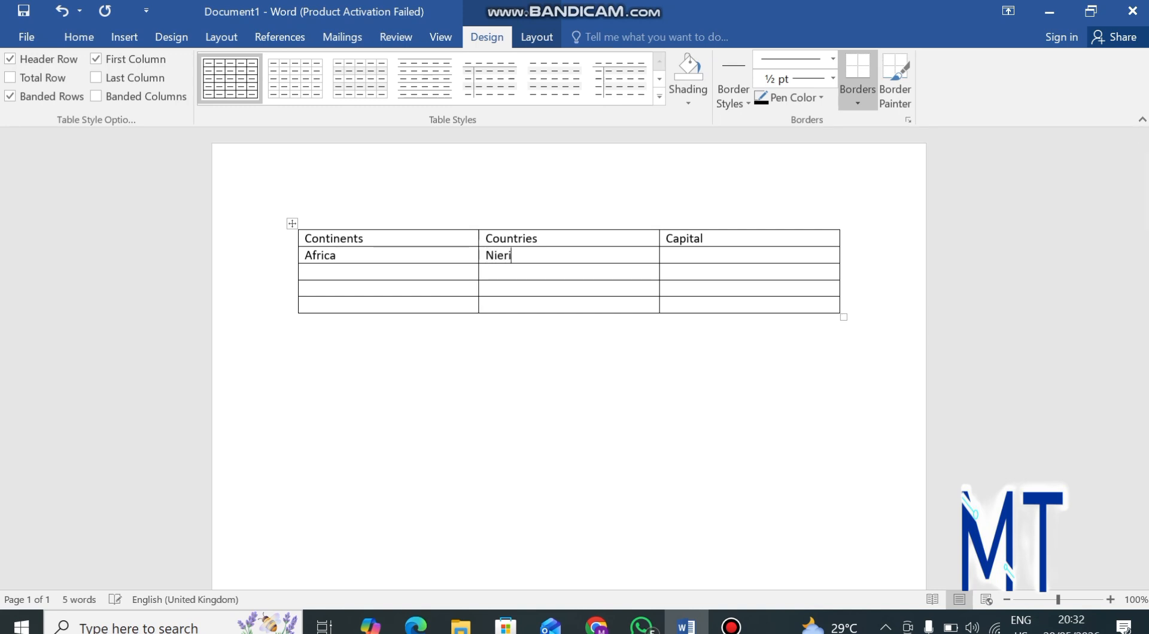
pyautogui.press('BackSpace')
pyautogui.press('BackSpace')
pyautogui.press('BackSpace')
pyautogui.write('geria')
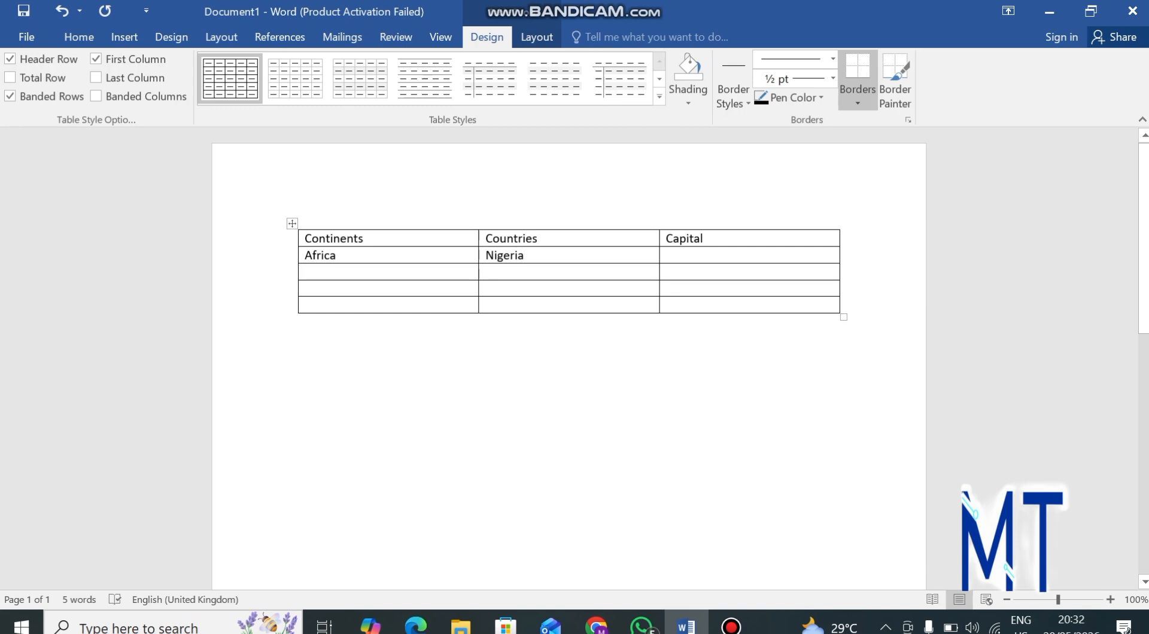
pyautogui.press('Tab')
pyautogui.write('Abuja A')
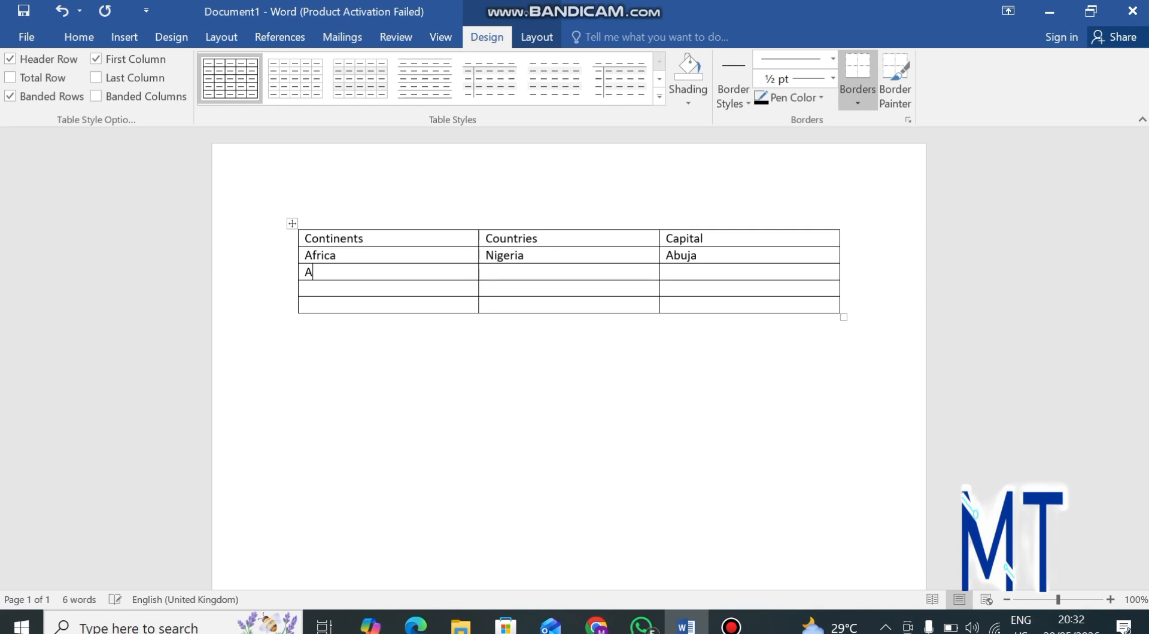
# Complete the third row with Africa, Ghana and Accra.
pyautogui.write('frica\t')
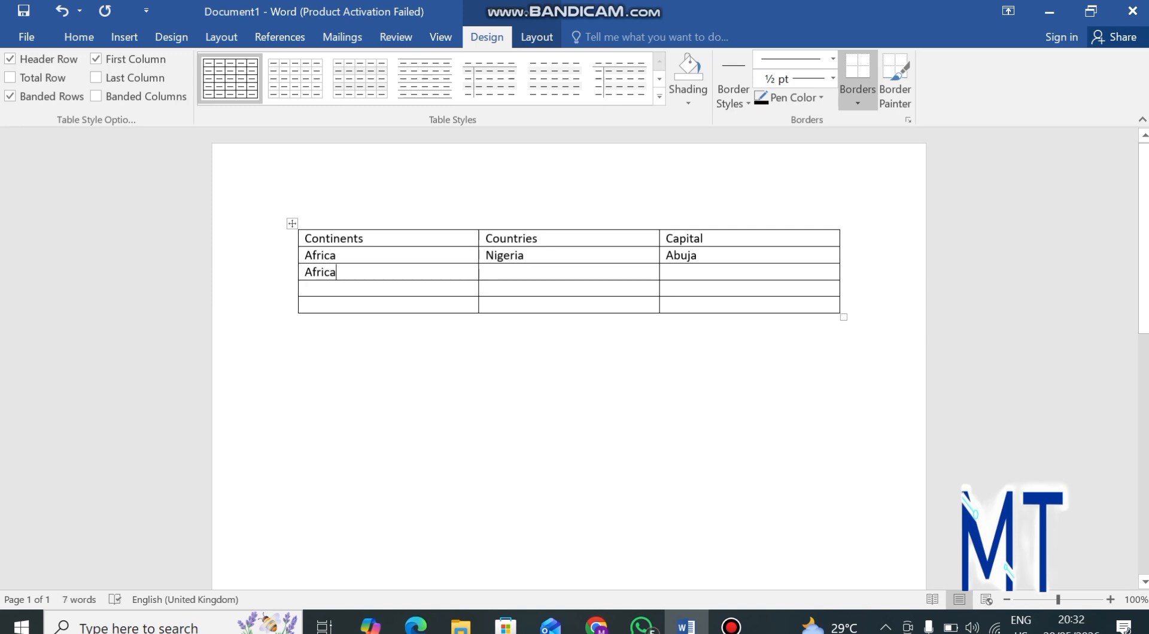
pyautogui.write('Ghana')
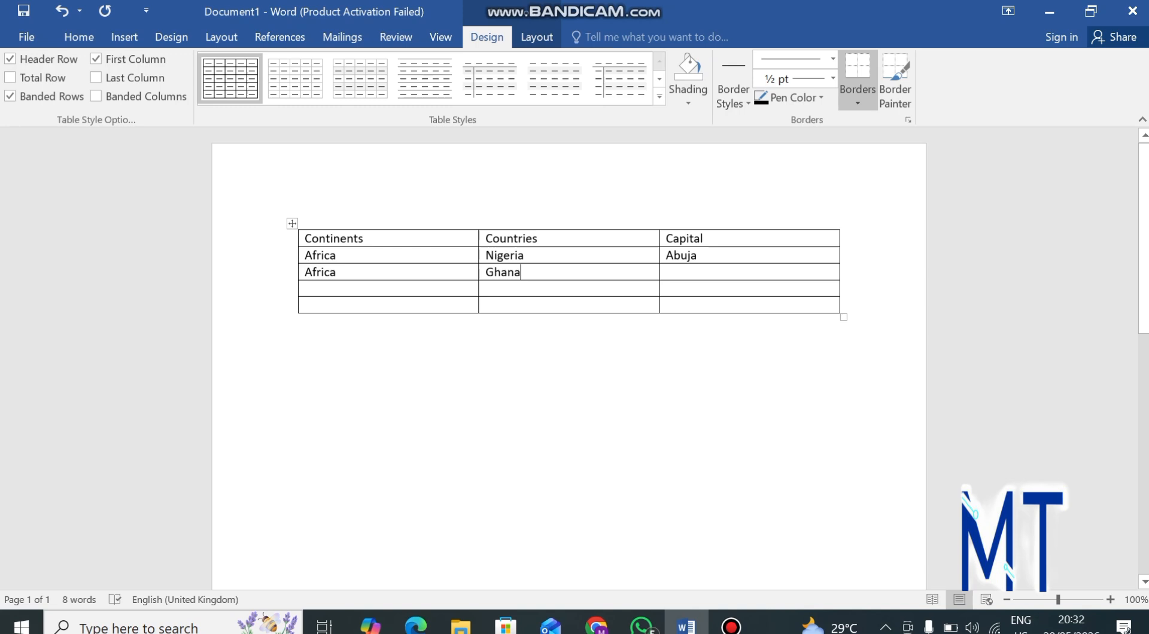
pyautogui.press('Tab')
pyautogui.write('Accra')
pyautogui.press('Tab')
# Fill the fourth row with Africa, Ethiopia and Adisababa.
pyautogui.write('Africa')
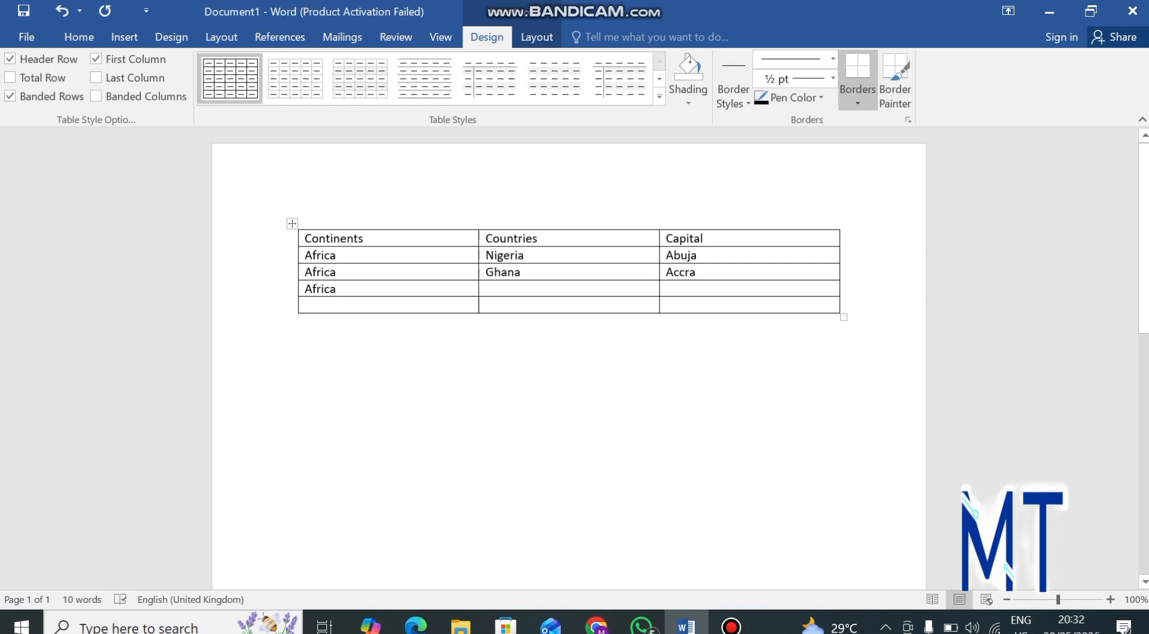
pyautogui.press('Tab')
pyautogui.write('Ethio')
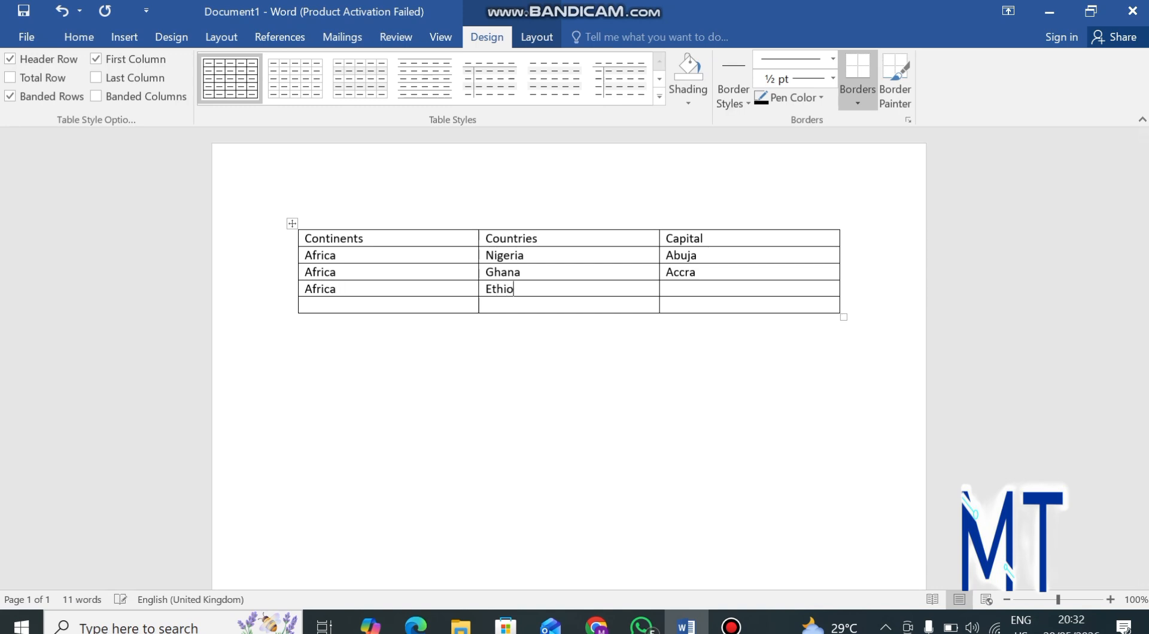
pyautogui.write('pia')
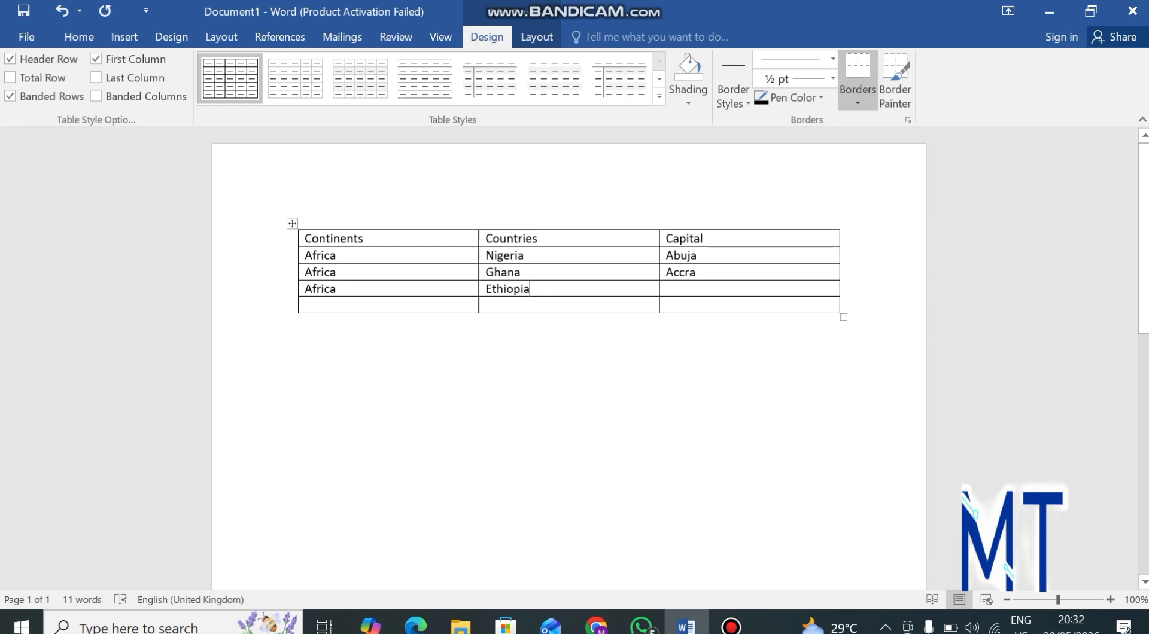
pyautogui.press('Tab')
pyautogui.write('Adi')
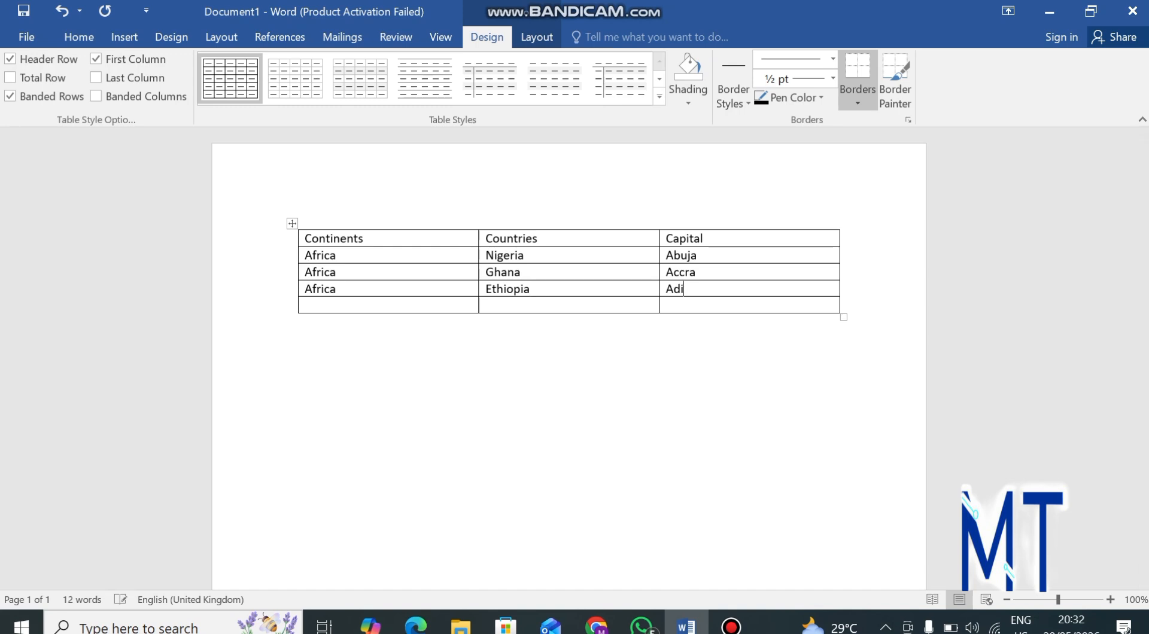
pyautogui.write('s')
pyautogui.press('BackSpace')
pyautogui.write('abba')
pyautogui.press('BackSpace')
pyautogui.press('BackSpace')
pyautogui.write('aba')
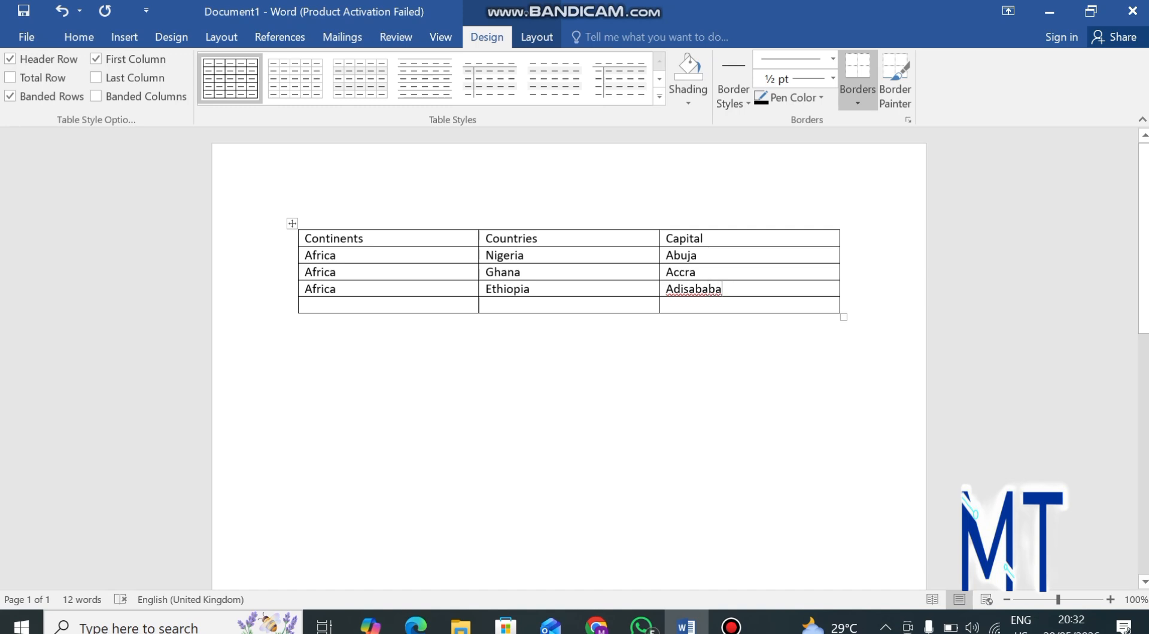
# Check the spelling suggestions for Adisababa, and search Google in Chrome for "what is the capital of ethiopia".
pyautogui.rightClick(702, 290)
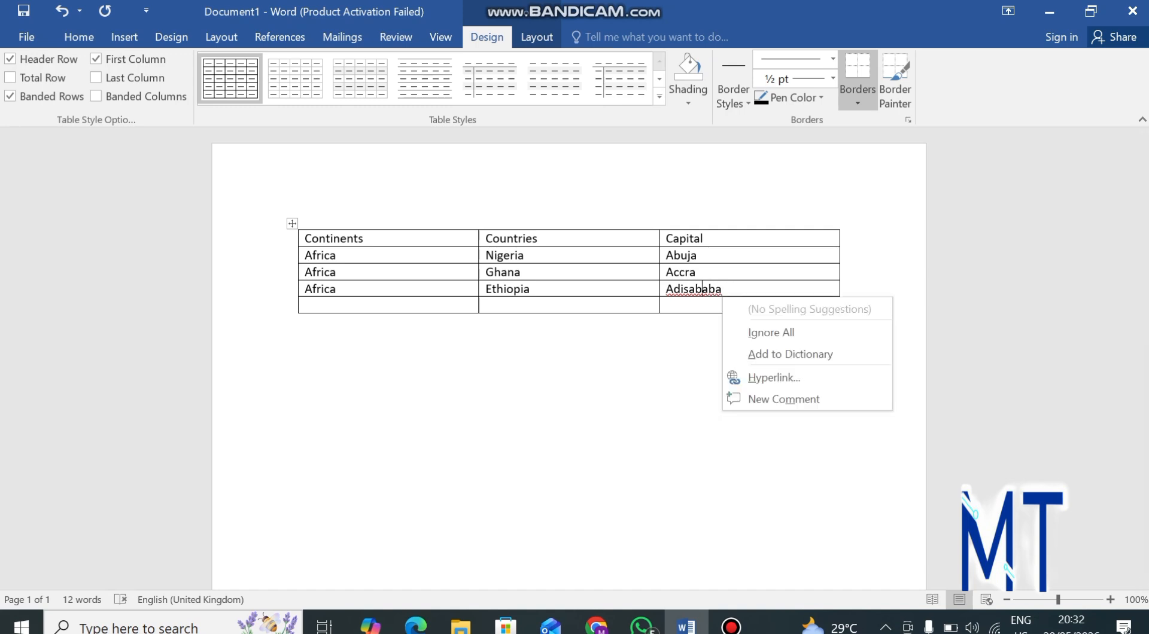
pyautogui.moveTo(597, 625)
pyautogui.click(692, 556)
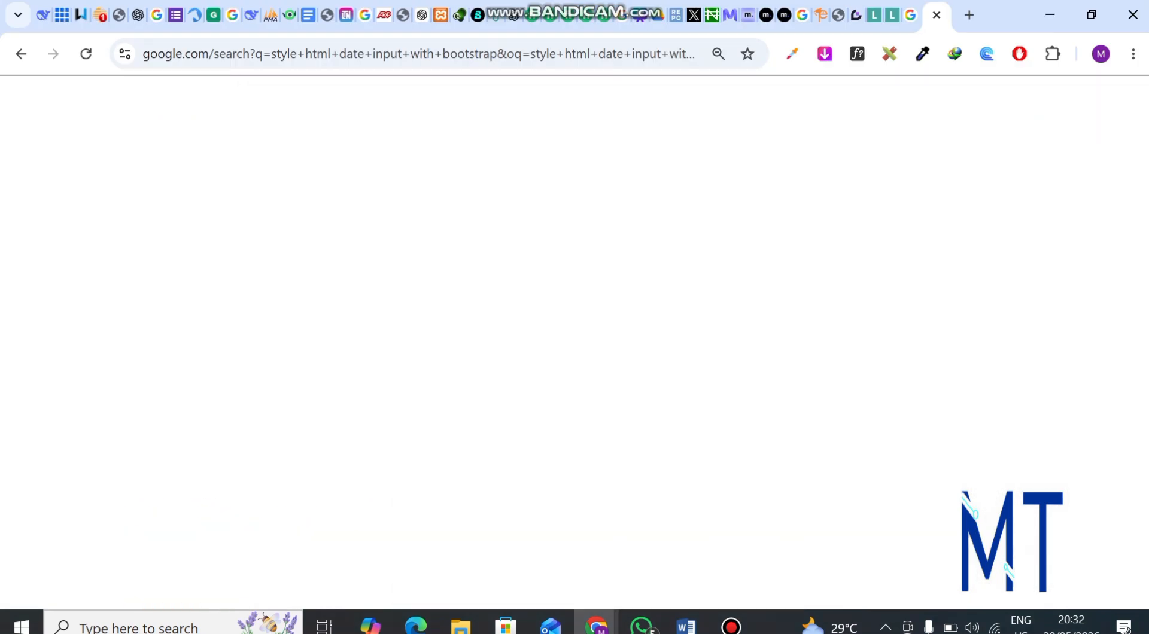
pyautogui.click(969, 15)
pyautogui.write('what')
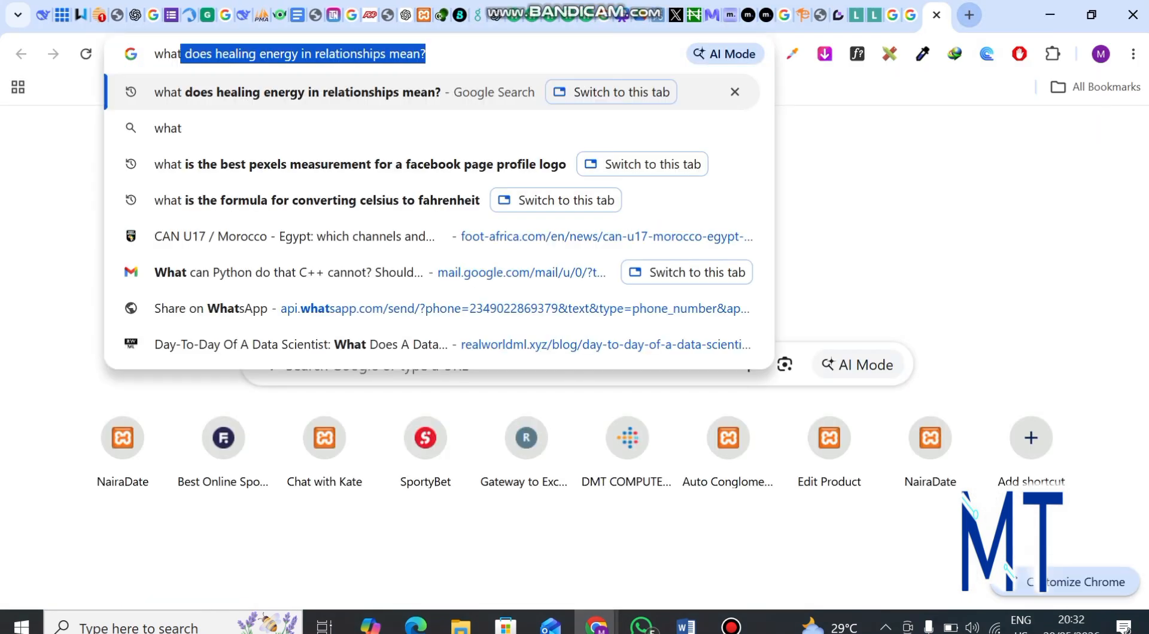
pyautogui.write("'s the cpi")
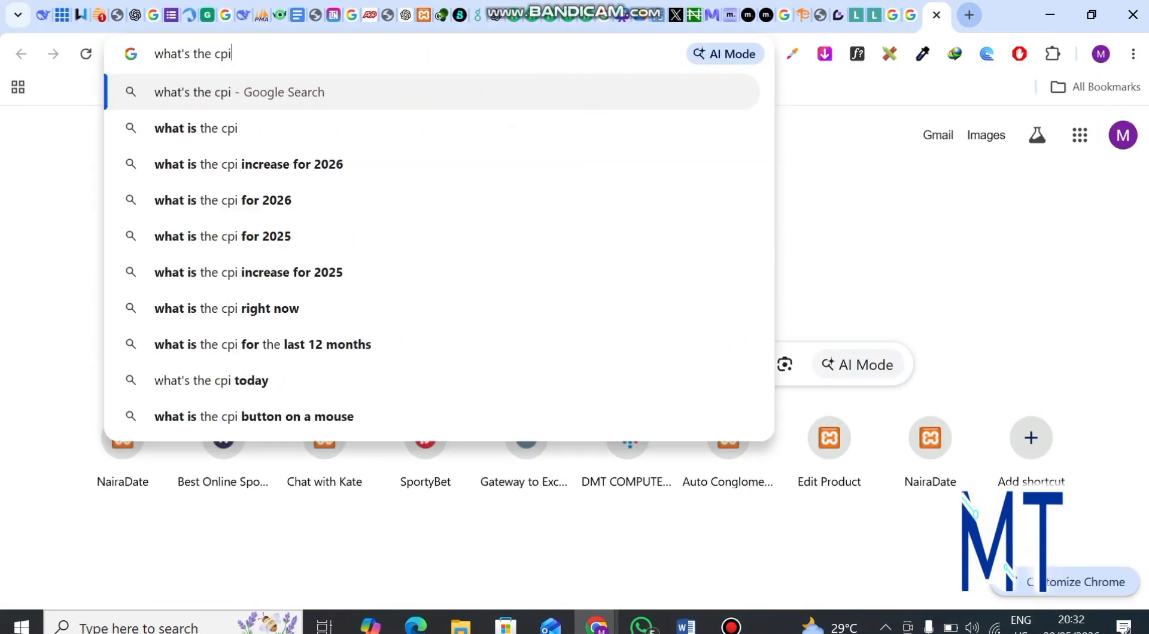
pyautogui.press('BackSpace')
pyautogui.press('BackSpace')
pyautogui.write('apita')
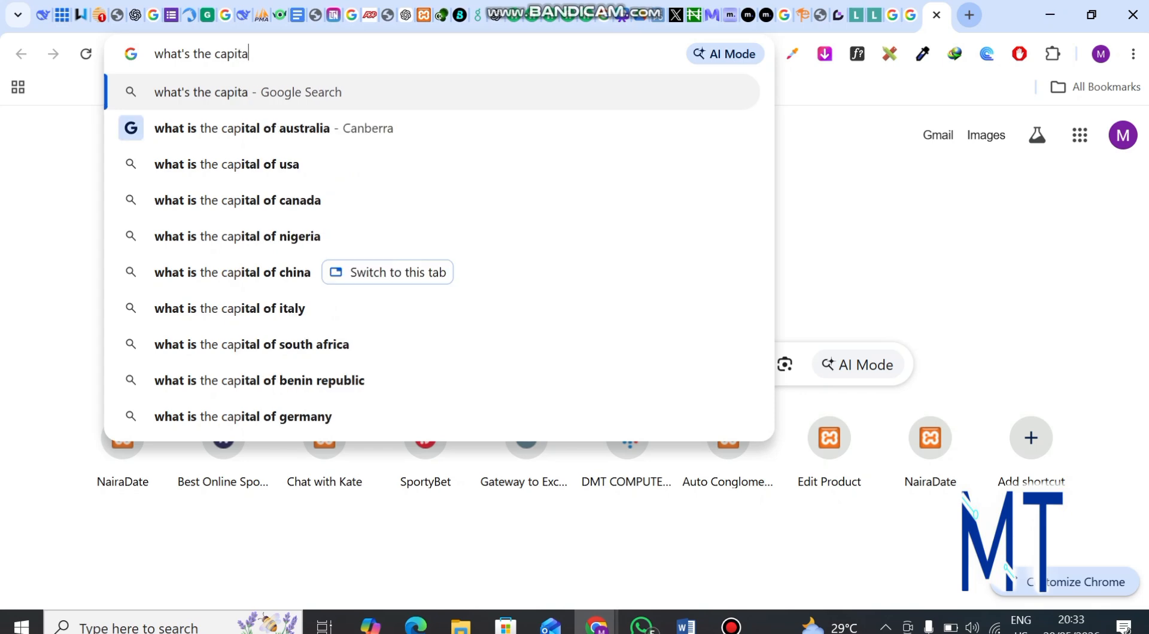
pyautogui.write('l of eiti')
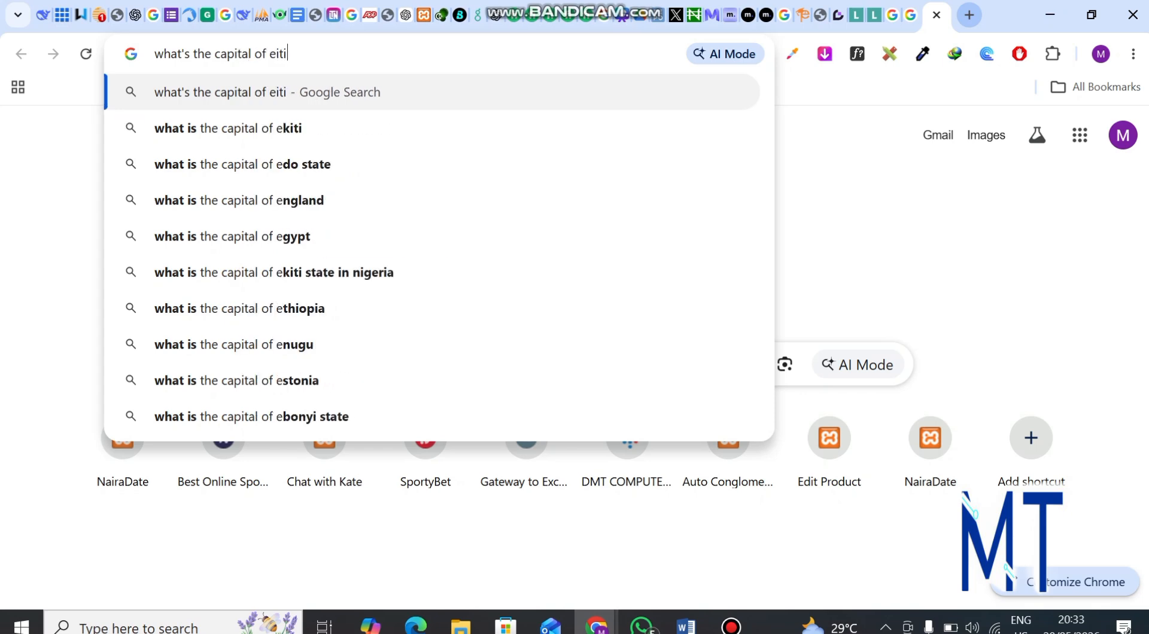
pyautogui.write('op')
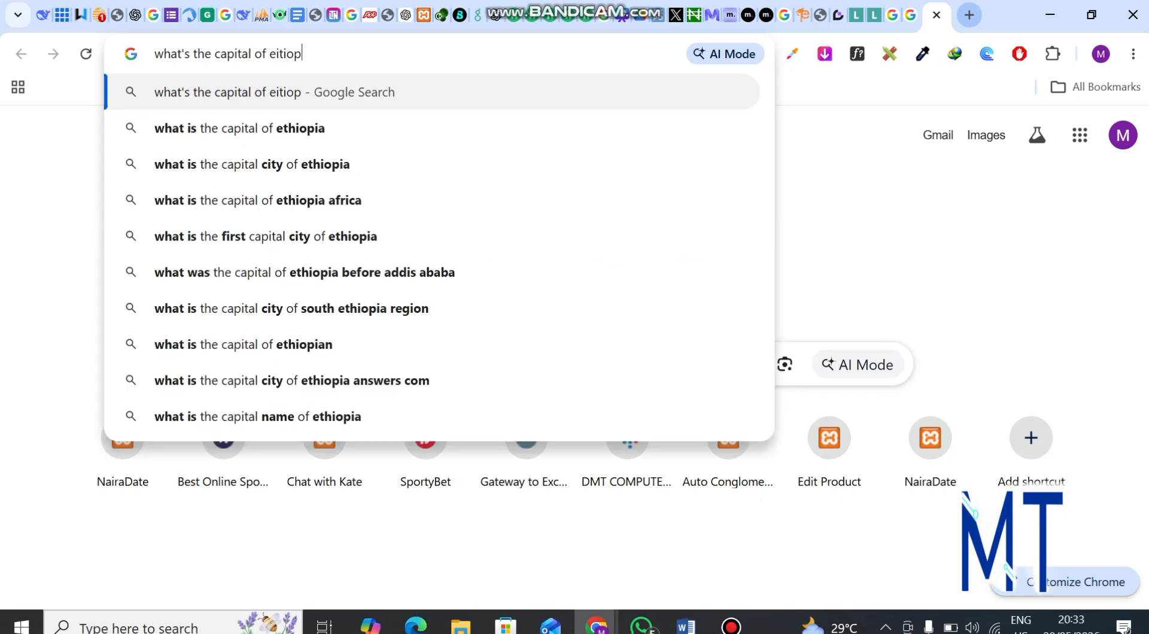
pyautogui.write('ia')
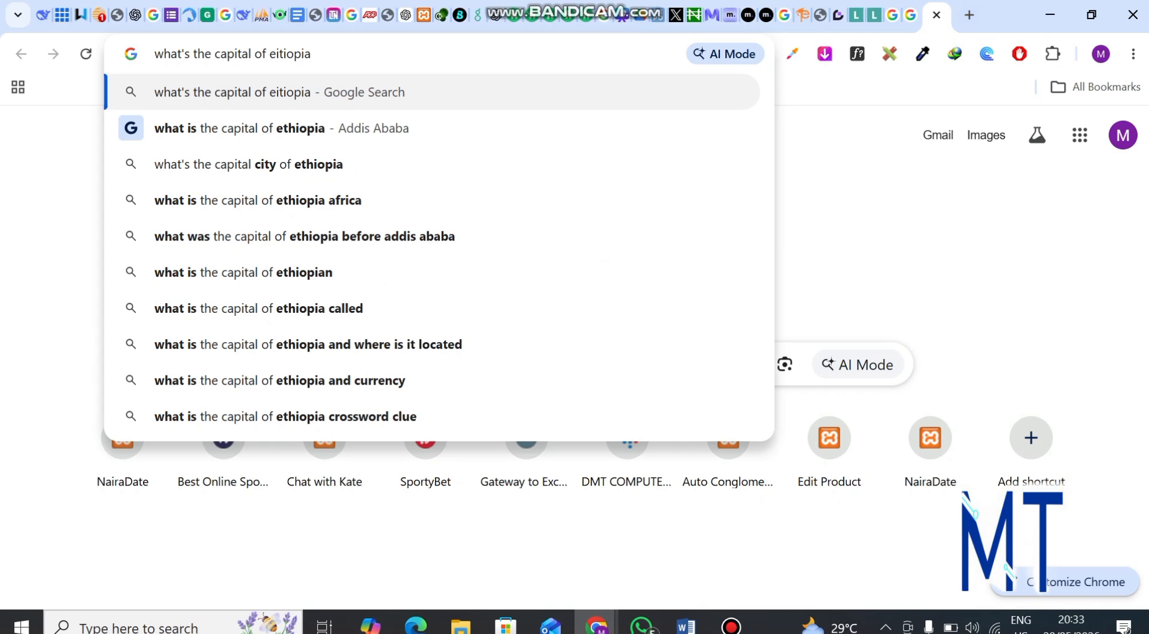
pyautogui.click(251, 128)
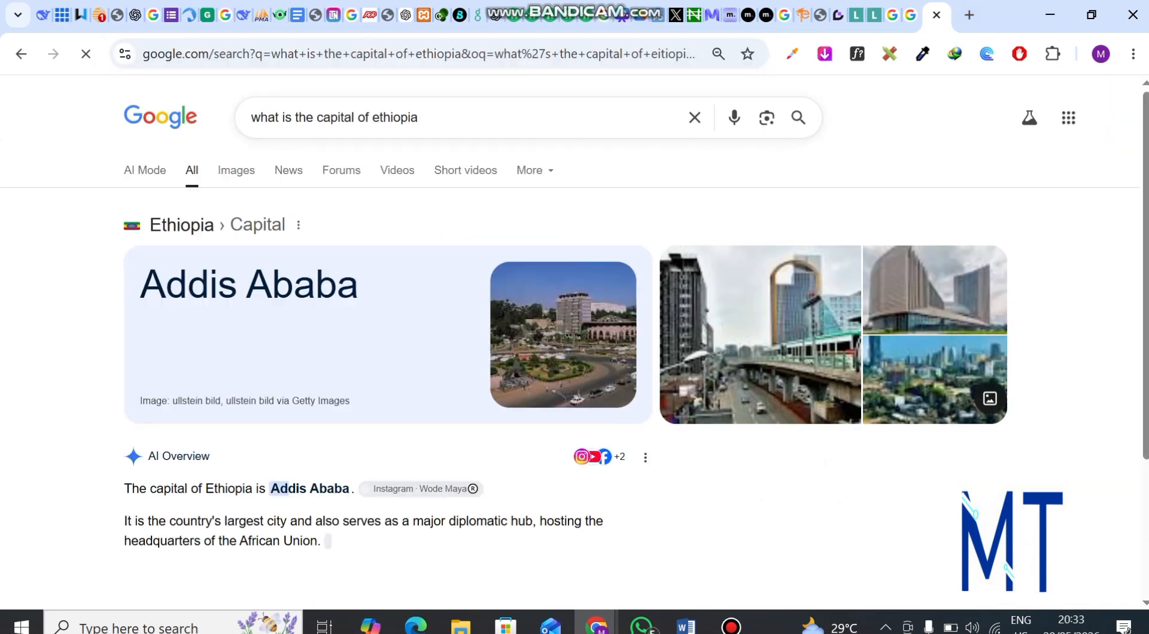
# Return to the Word document and correct Ethiopia's capital to Addis Ababa.
pyautogui.moveTo(686, 625)
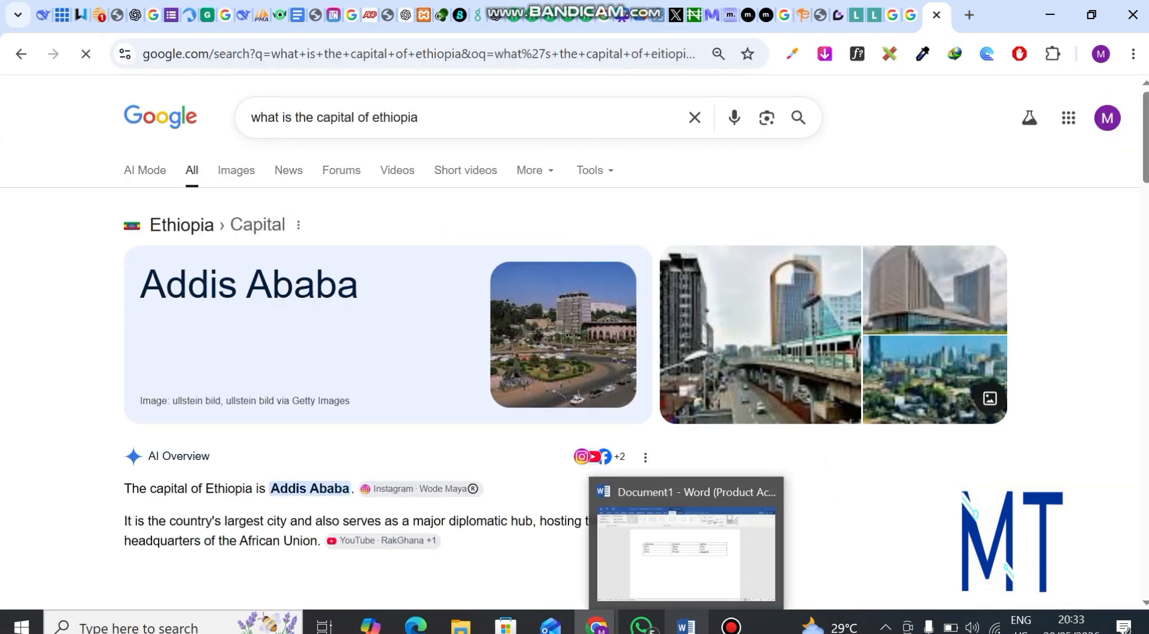
pyautogui.click(687, 545)
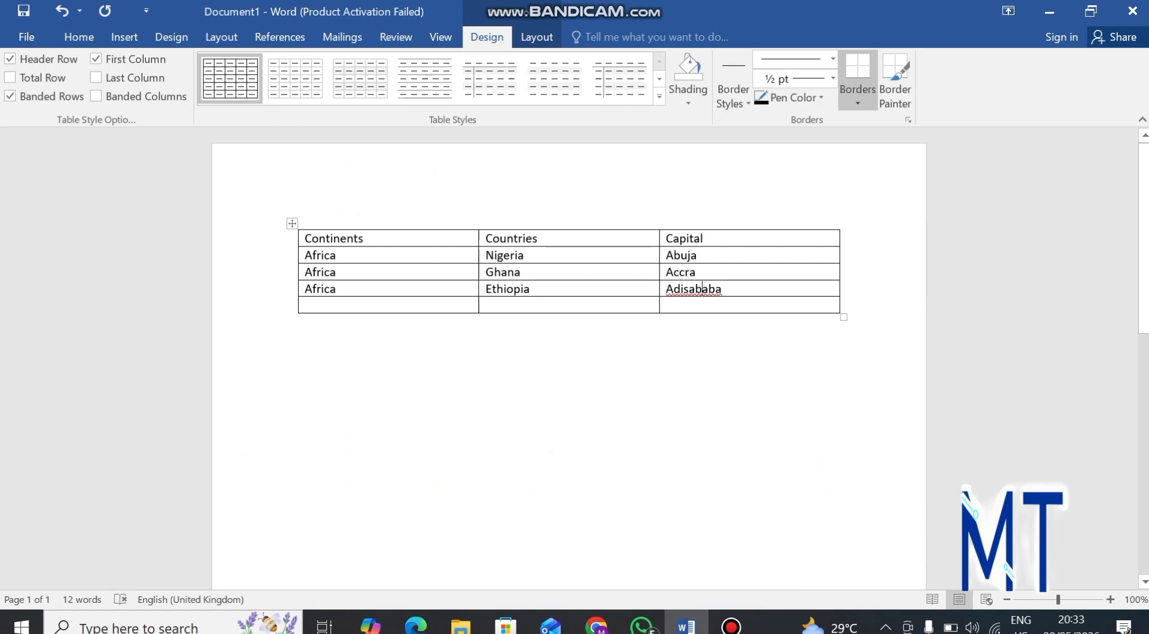
pyautogui.click(674, 289)
pyautogui.write('d')
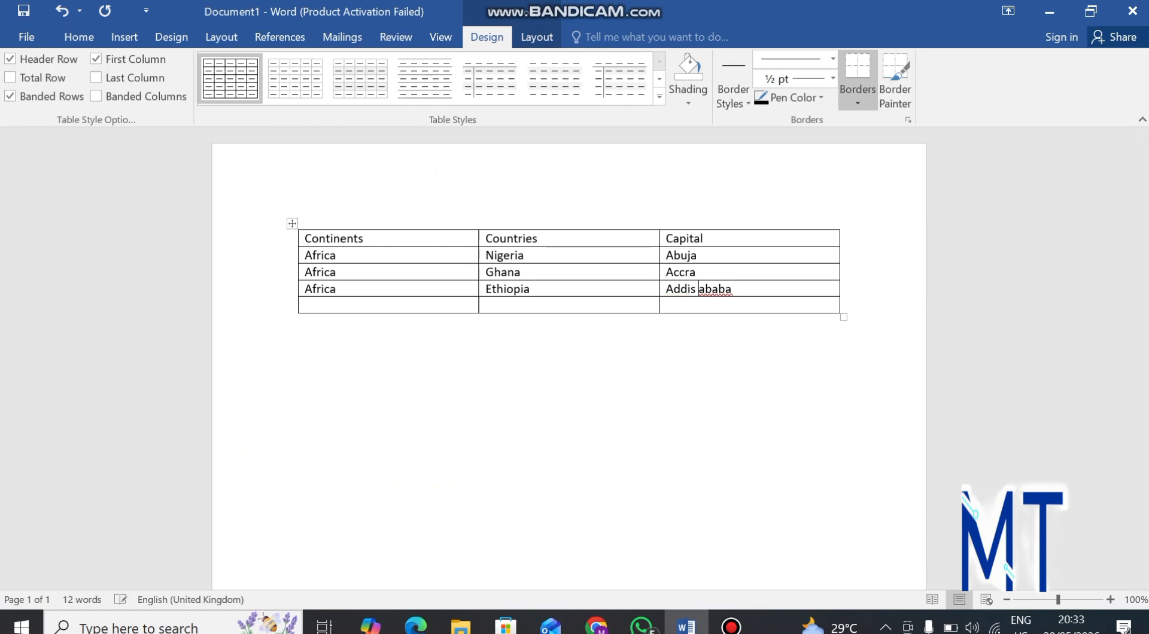
pyautogui.press('Delete')
pyautogui.write('A')
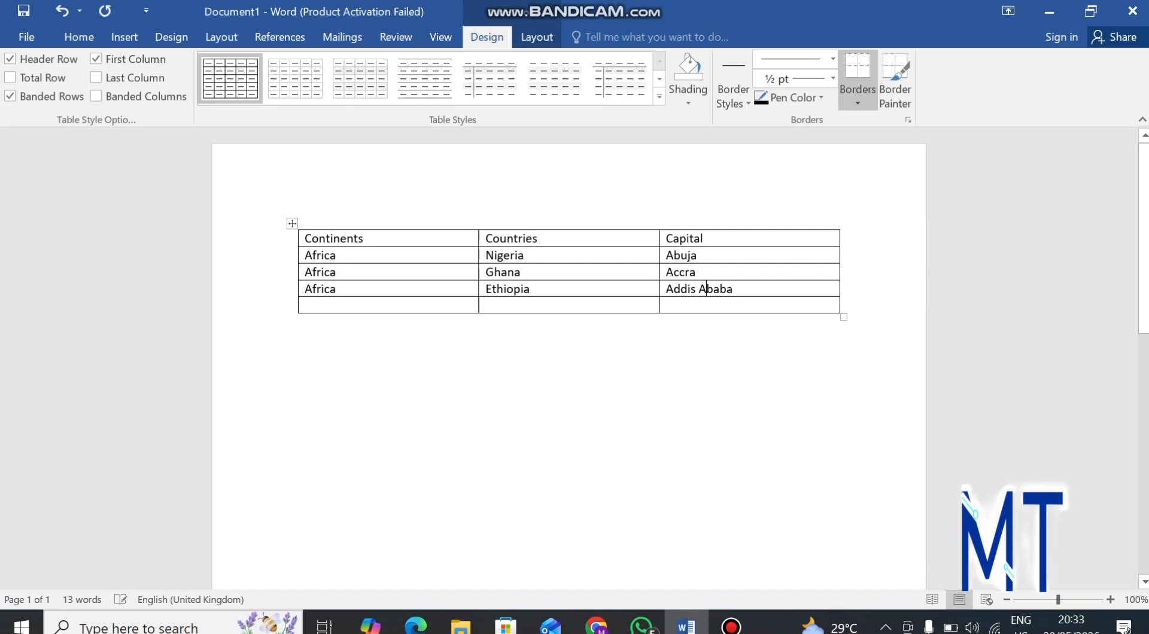
# Fill the fifth row with Europe, England and London.
pyautogui.click(306, 305)
pyautogui.write('Eurp')
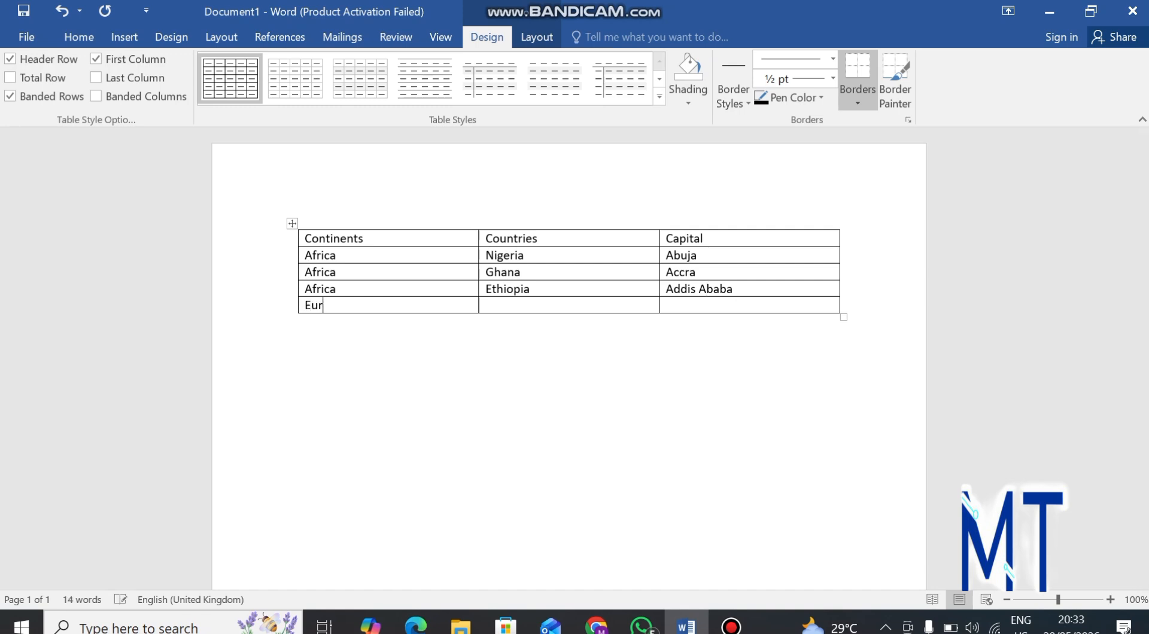
pyautogui.press('BackSpace')
pyautogui.write('opeEgnland')
pyautogui.press('BackSpace')
pyautogui.press('BackSpace')
pyautogui.press('BackSpace')
pyautogui.press('BackSpace')
pyautogui.press('BackSpace')
pyautogui.write('land')
pyautogui.press('BackSpace')
pyautogui.press('BackSpace')
pyautogui.press('BackSpace')
pyautogui.press('BackSpace')
pyautogui.press('BackSpace')
pyautogui.write('g')
pyautogui.press('BackSpace')
pyautogui.write('nglnand')
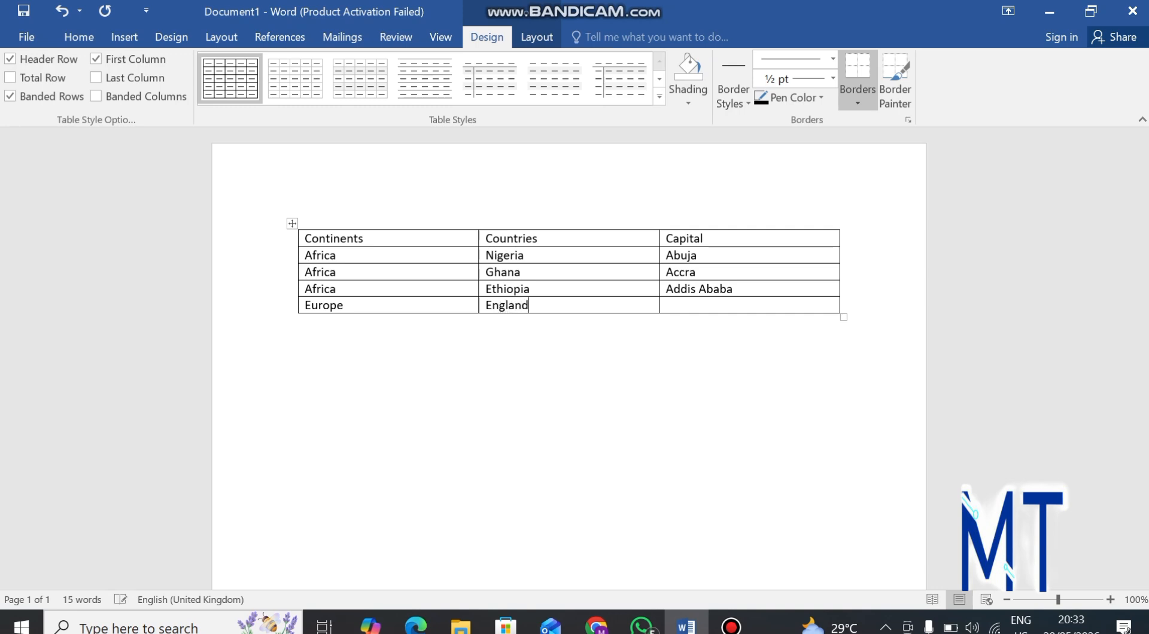
pyautogui.click(670, 305)
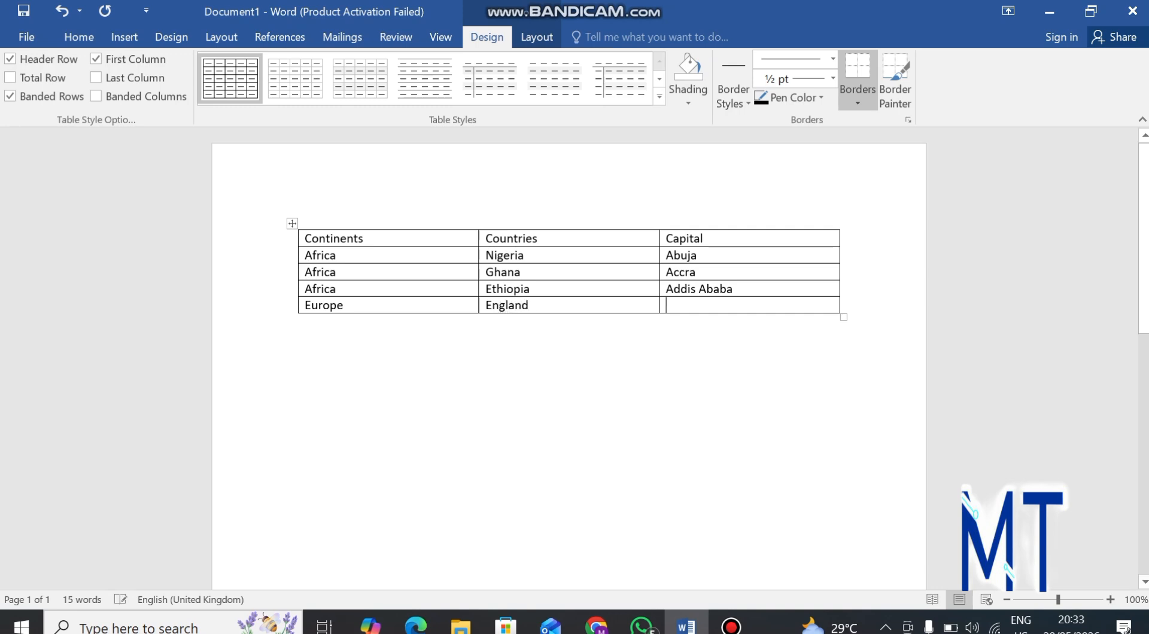
pyautogui.write('Lon')
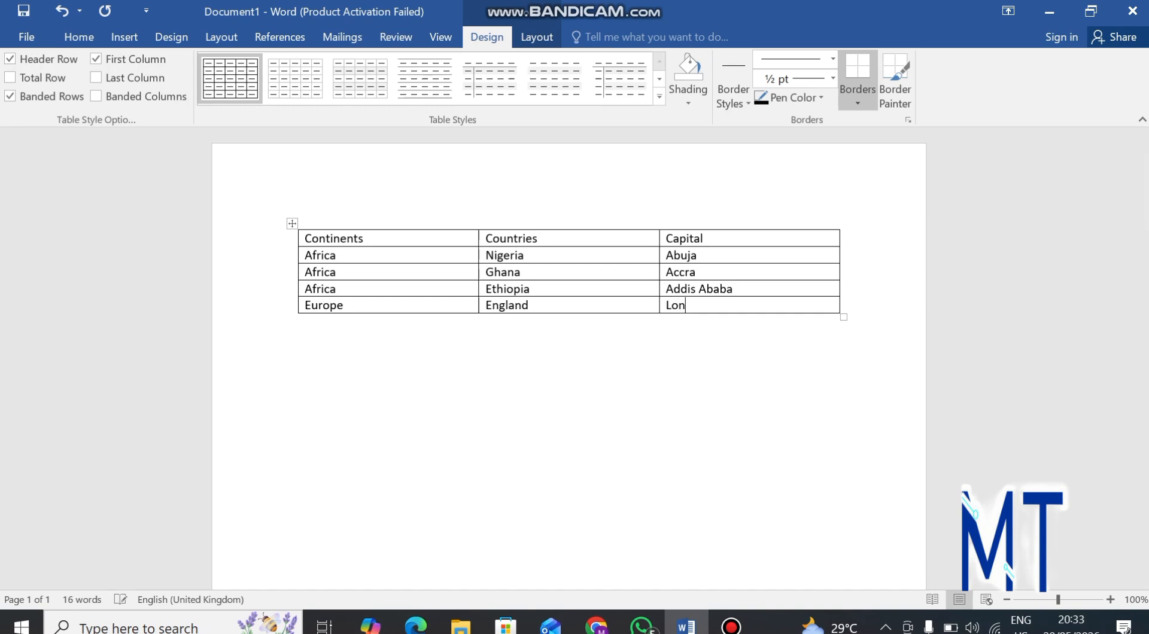
pyautogui.write('don')
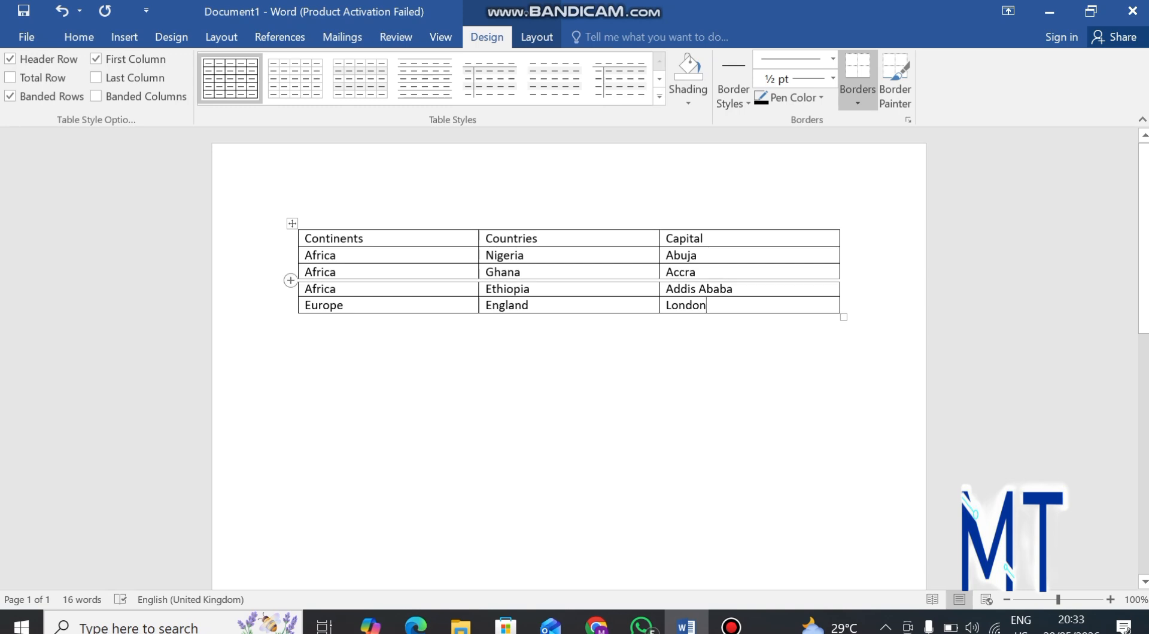
# Insert a new empty row directly below the England row at the end of the table.
pyautogui.moveTo(291, 314)
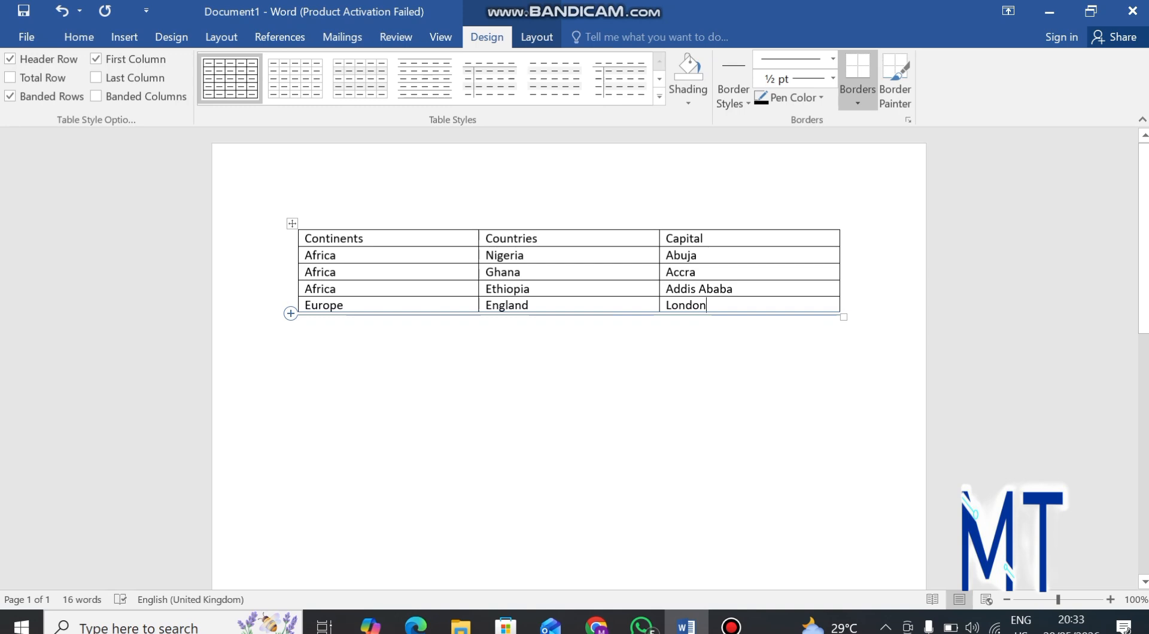
pyautogui.click(293, 306)
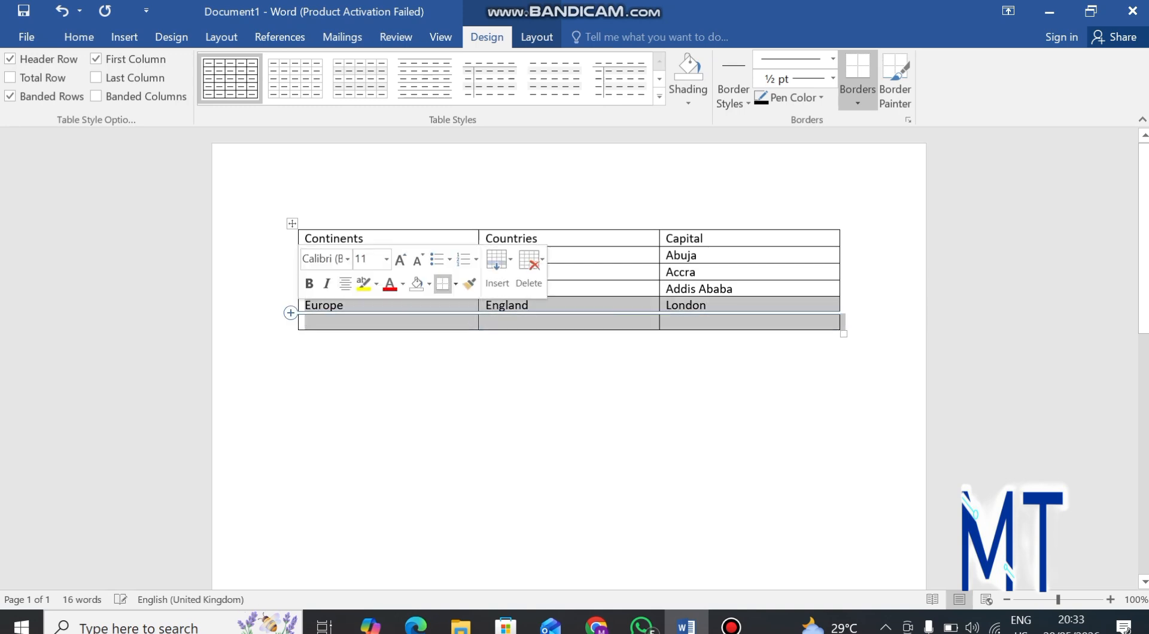
pyautogui.click(291, 314)
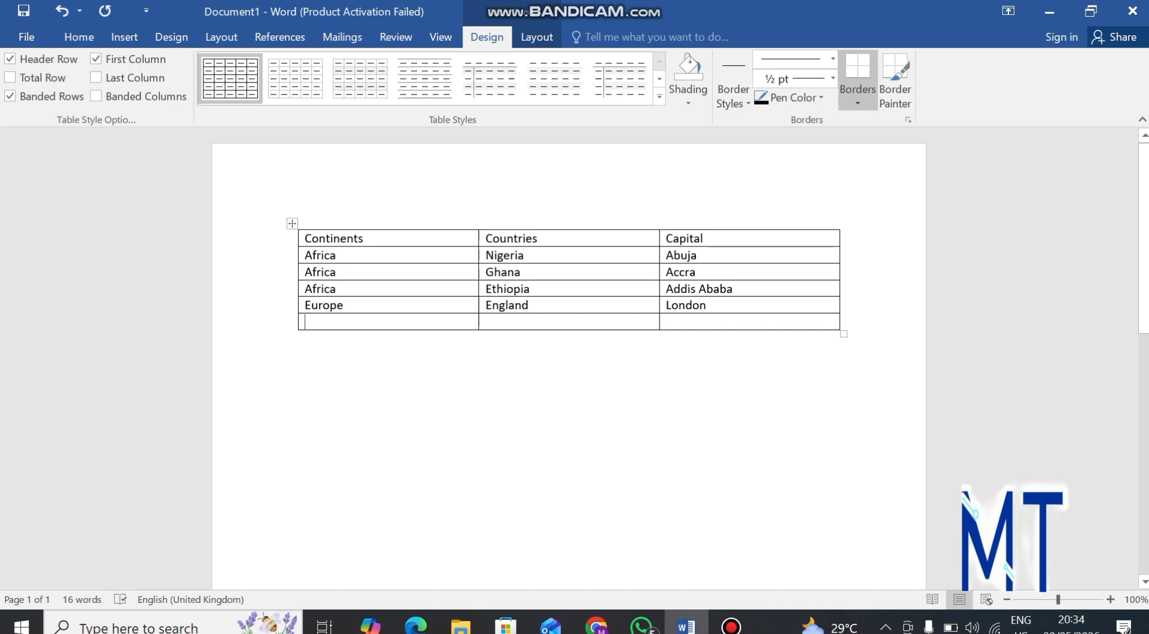
# Fill the new sixth row with Europe, Netherland and Amsterdam.
pyautogui.write('EuropeNetherl')
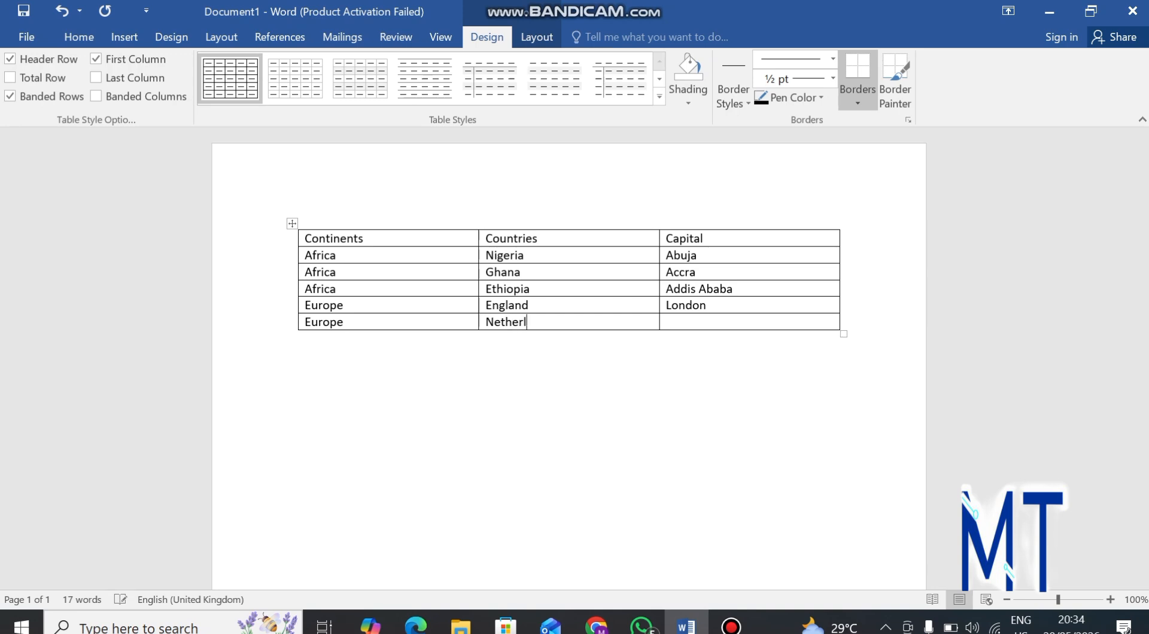
pyautogui.write('and')
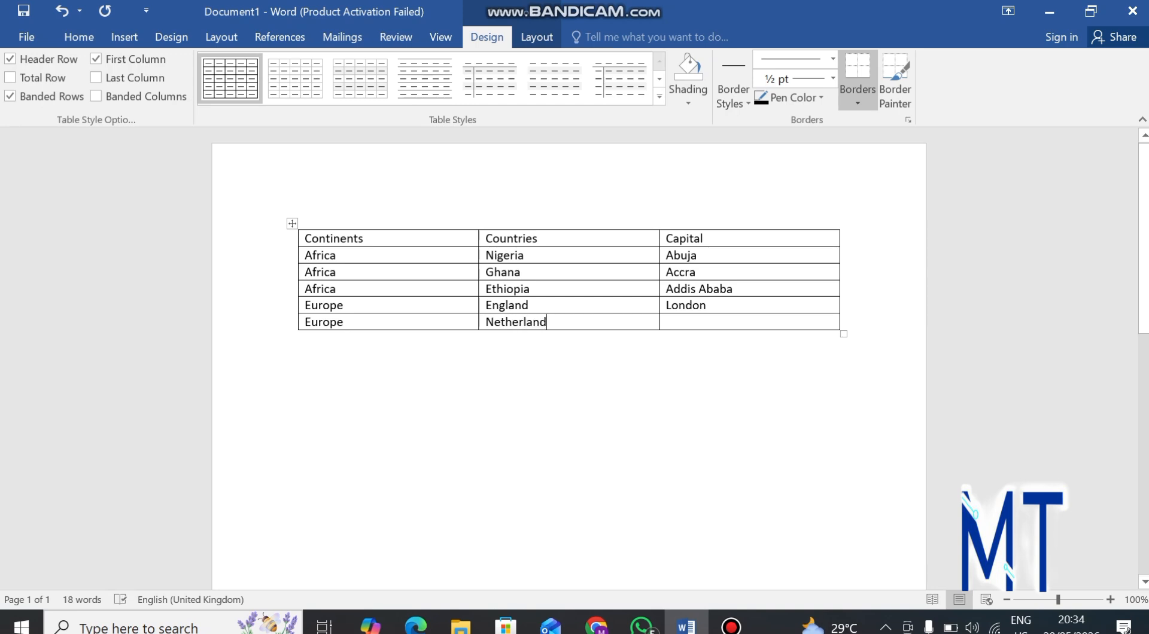
pyautogui.click(668, 322)
pyautogui.write('Am')
pyautogui.press('BackSpace')
pyautogui.press('BackSpace')
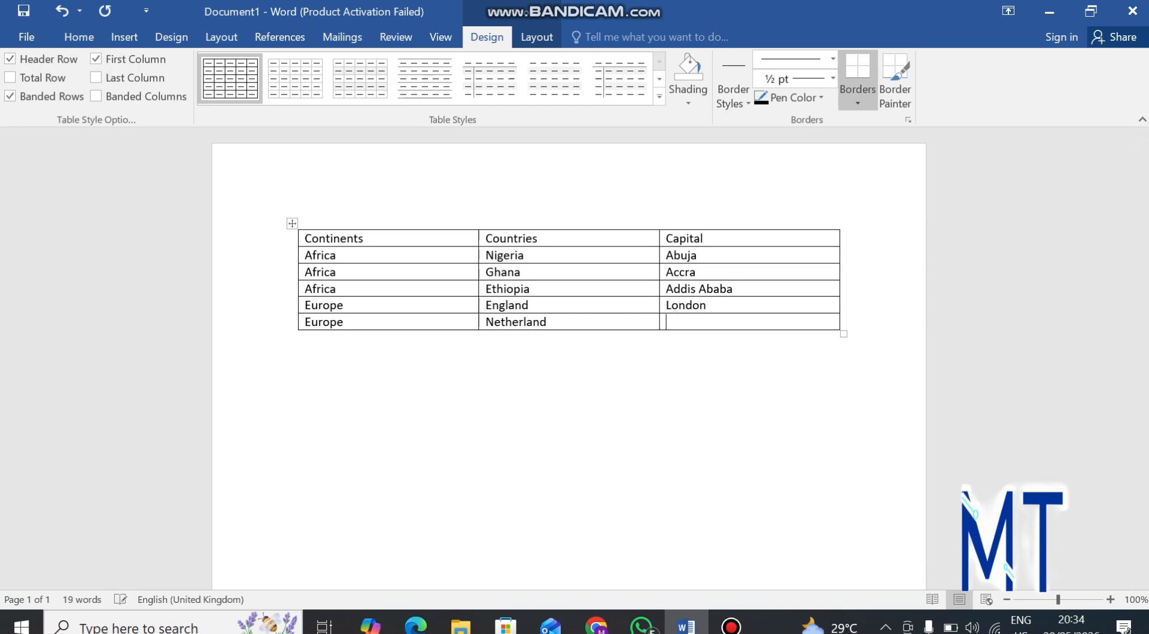
pyautogui.write('Amsterdam')
# Insert another empty row below the Netherland row and place the cursor in its first cell.
pyautogui.moveTo(290, 330)
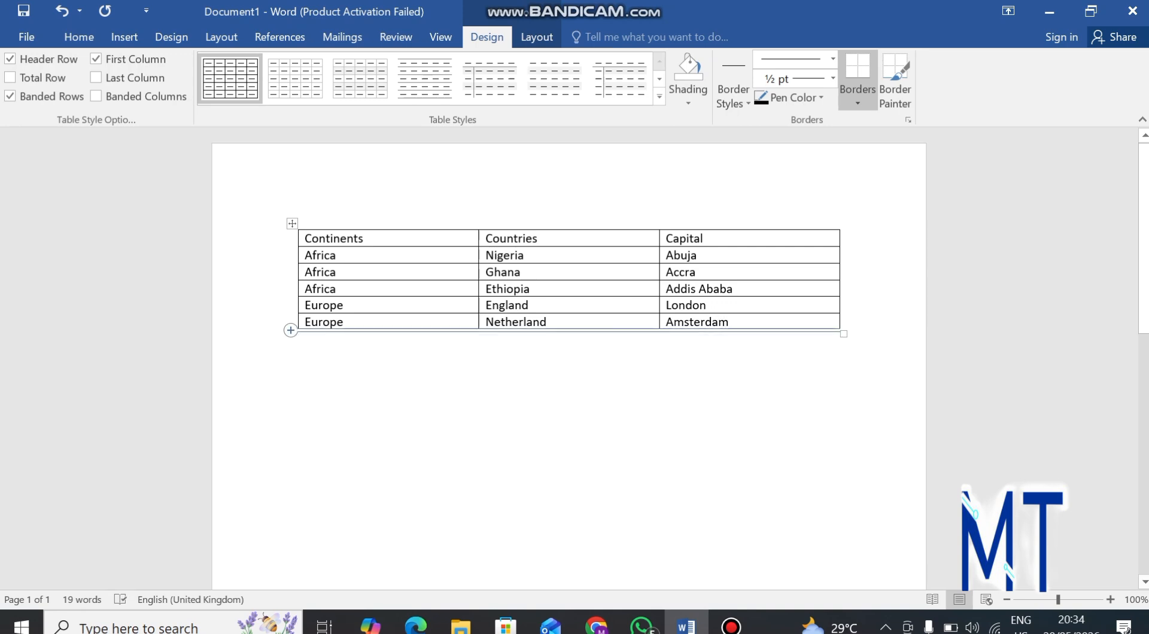
pyautogui.click(286, 322)
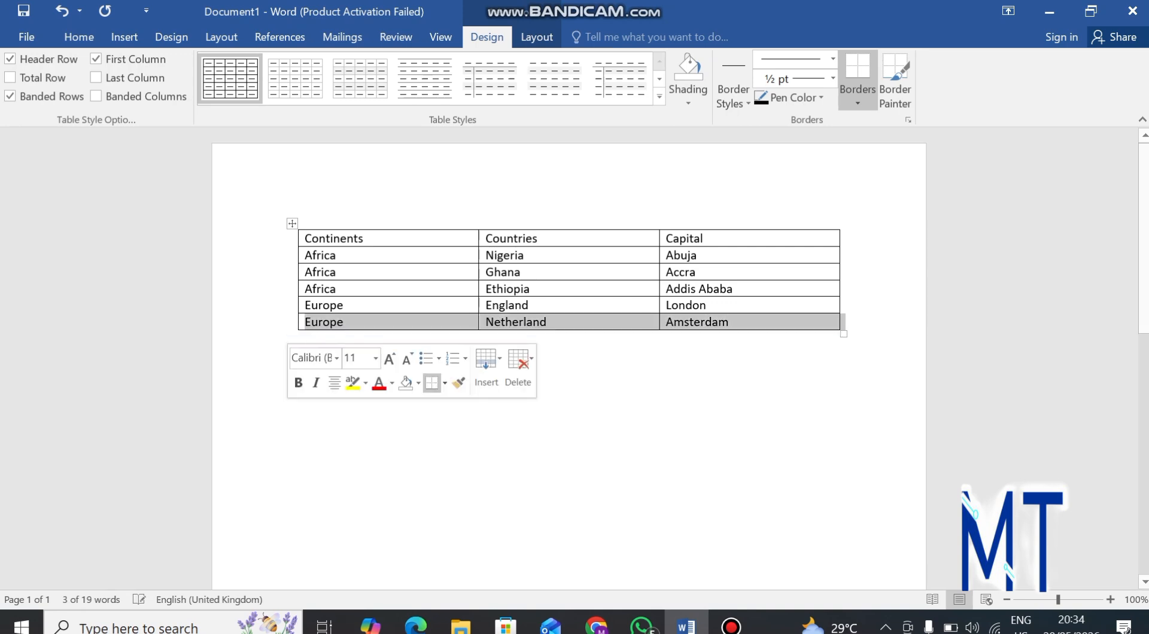
pyautogui.click(290, 330)
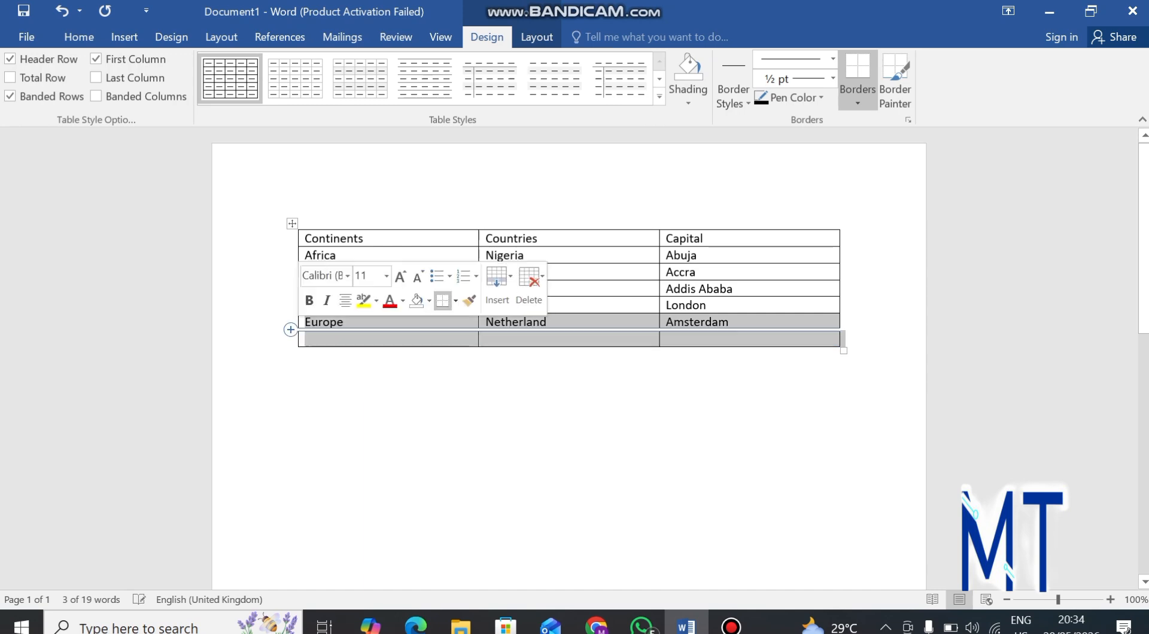
pyautogui.click(308, 338)
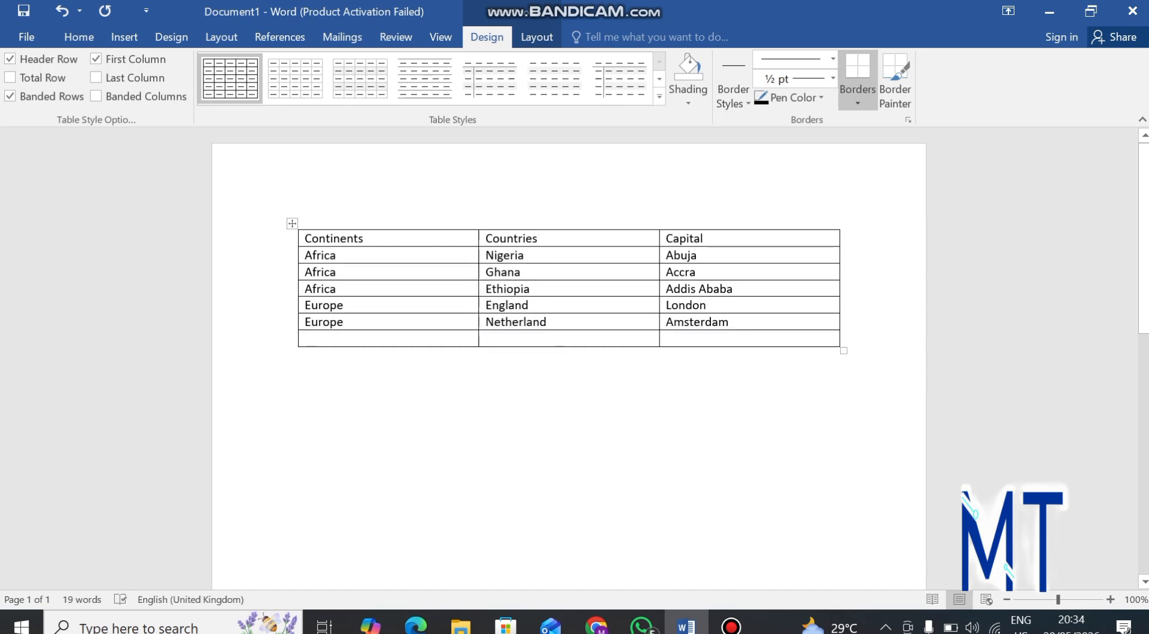
# Fill the empty last row of the table with Europe, Spain and Madrid.
pyautogui.write('Europe ')
pyautogui.write('Spain')
pyautogui.press('Tab')
pyautogui.write('Mad')
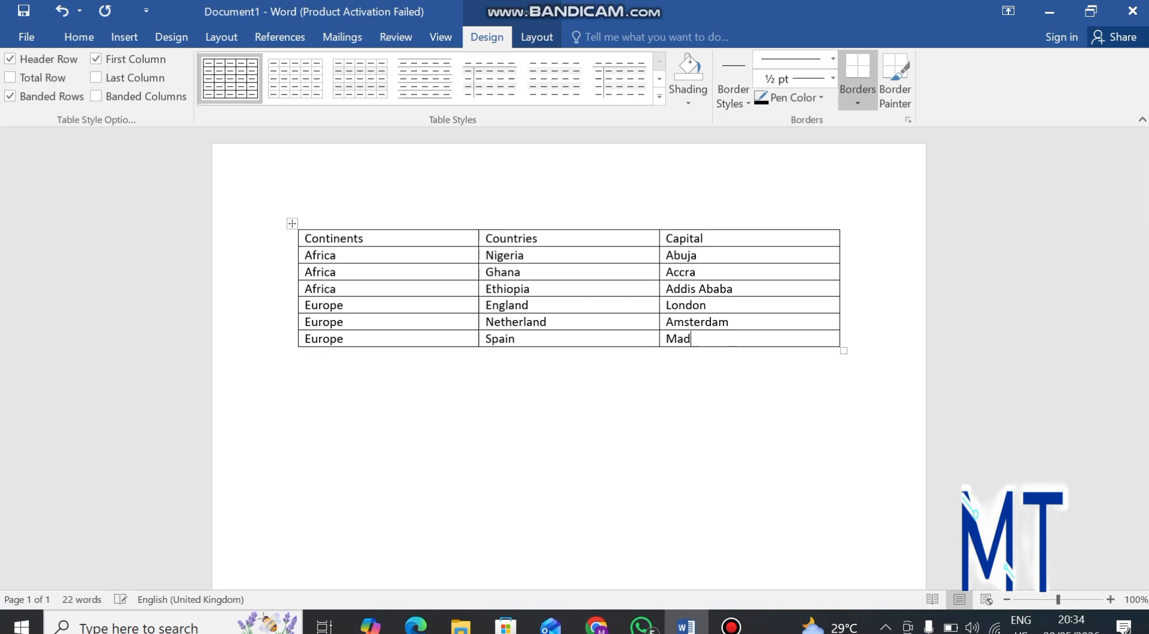
pyautogui.write('rid')
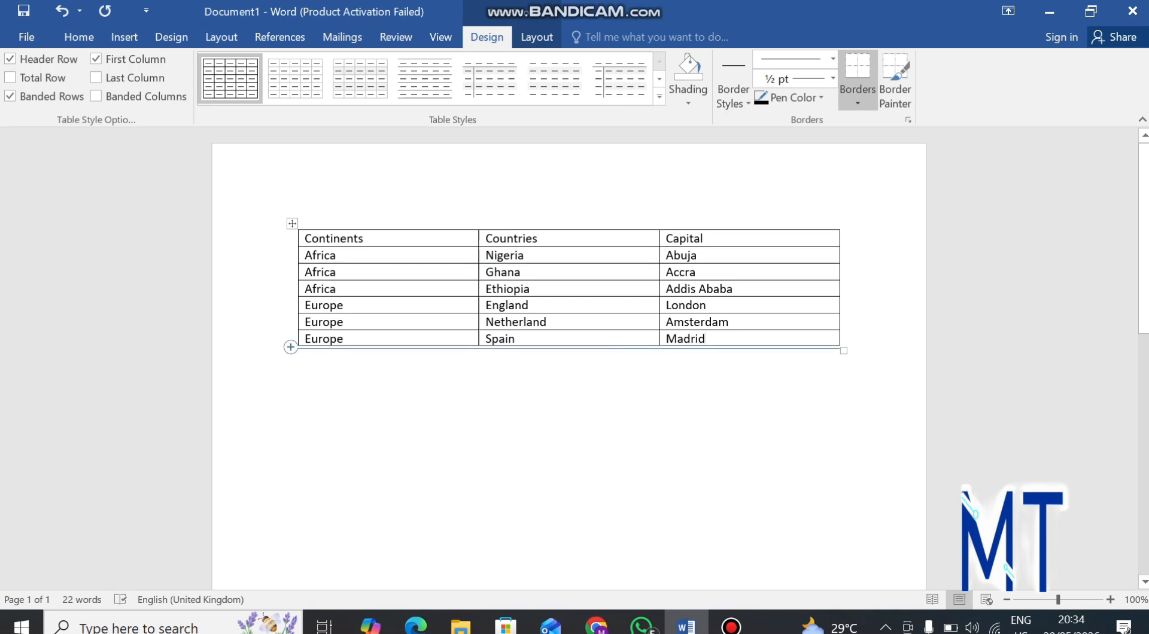
# Add a new row below the Spain row and enter Asia and India in its first two cells.
pyautogui.click(291, 339)
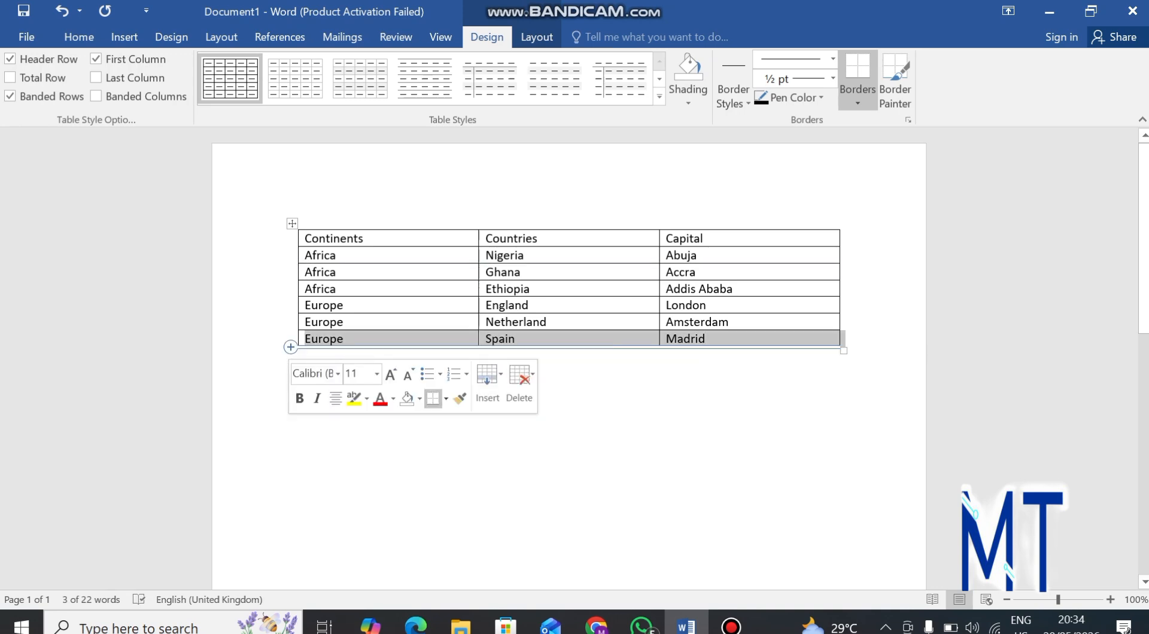
pyautogui.click(291, 345)
pyautogui.click(306, 355)
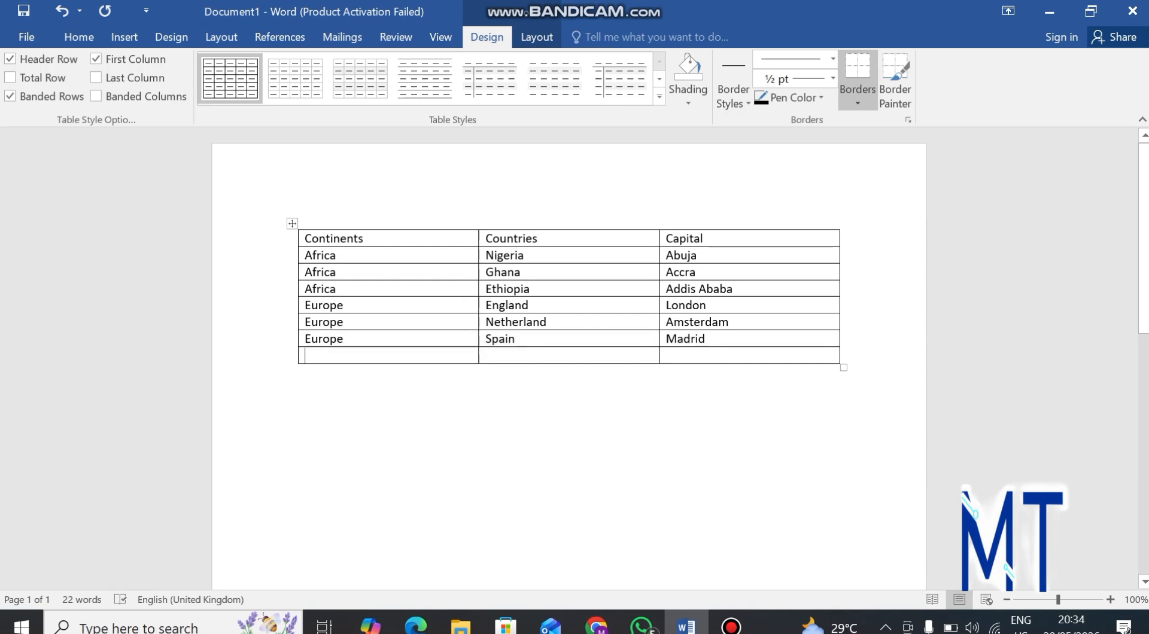
pyautogui.write('Asia')
pyautogui.press('Tab')
pyautogui.write('India')
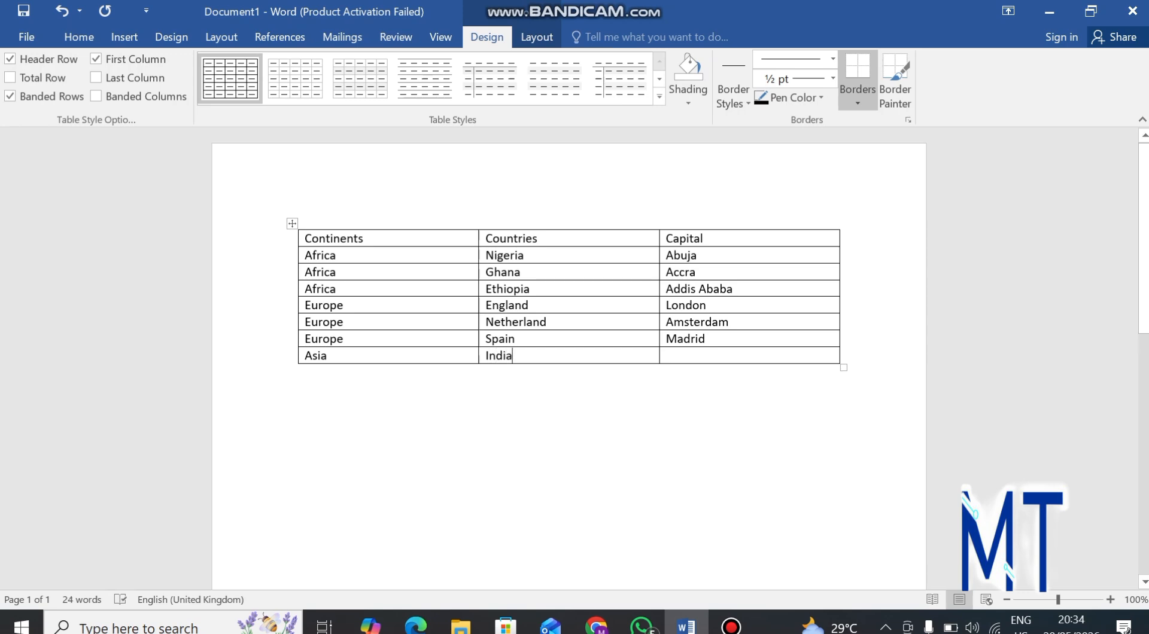
# Enter New Delhi as the capital in the India row.
pyautogui.press('Tab')
pyautogui.write('New')
pyautogui.press('BackSpace')
pyautogui.press('BackSpace')
pyautogui.write('ew')
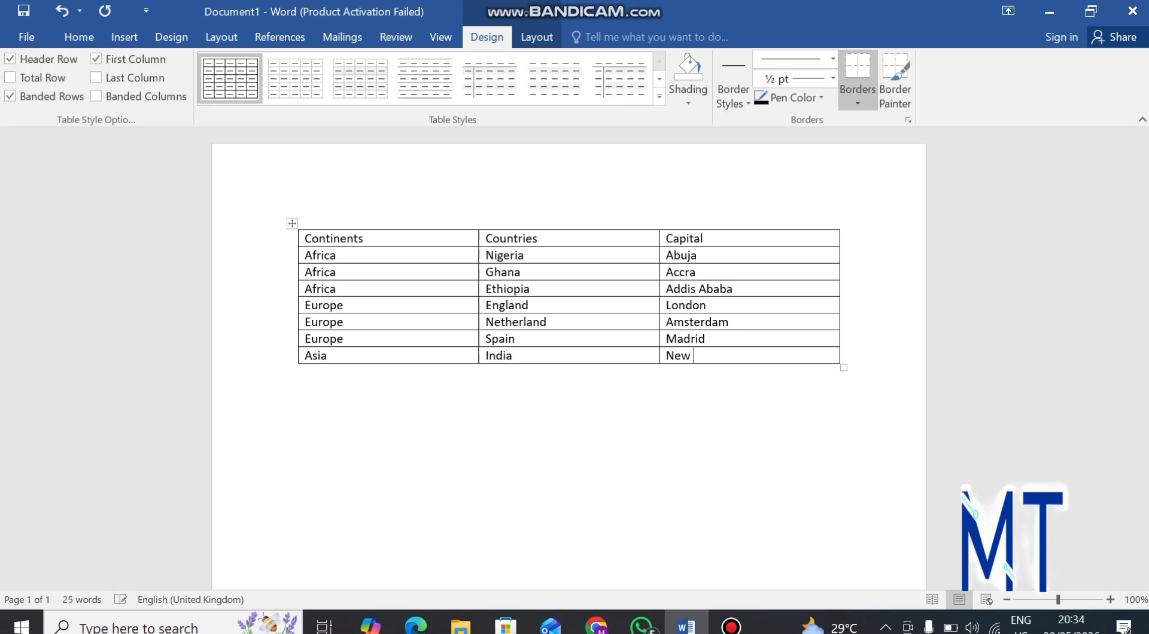
pyautogui.write(' D')
pyautogui.press('BackSpace')
pyautogui.press('BackSpace')
pyautogui.write('Delhi')
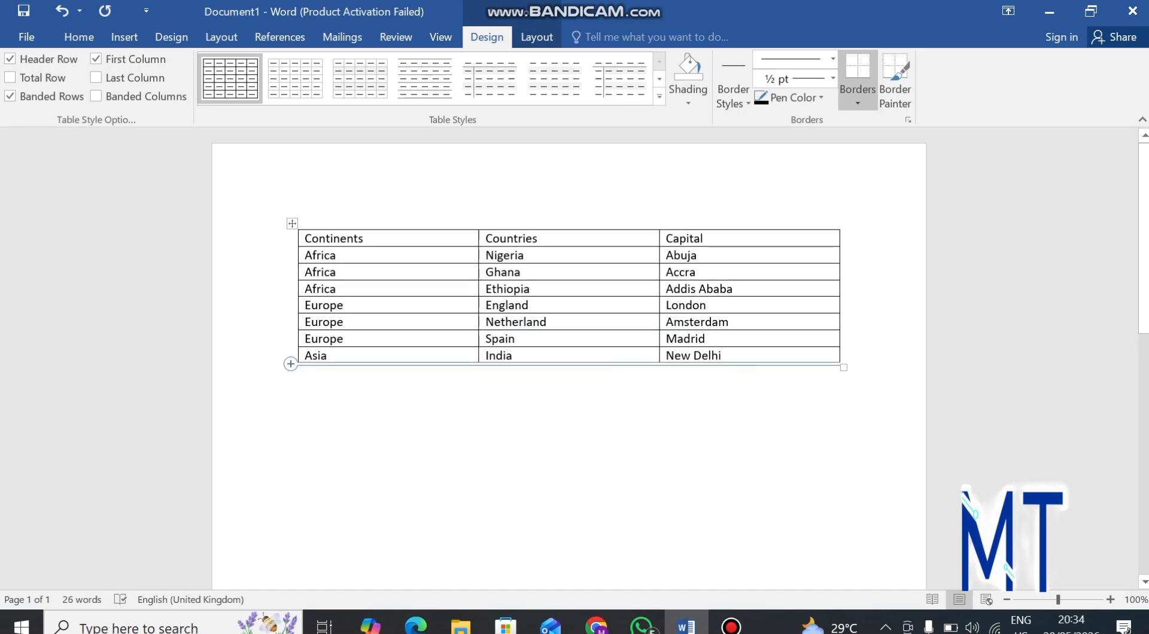
pyautogui.click(298, 372)
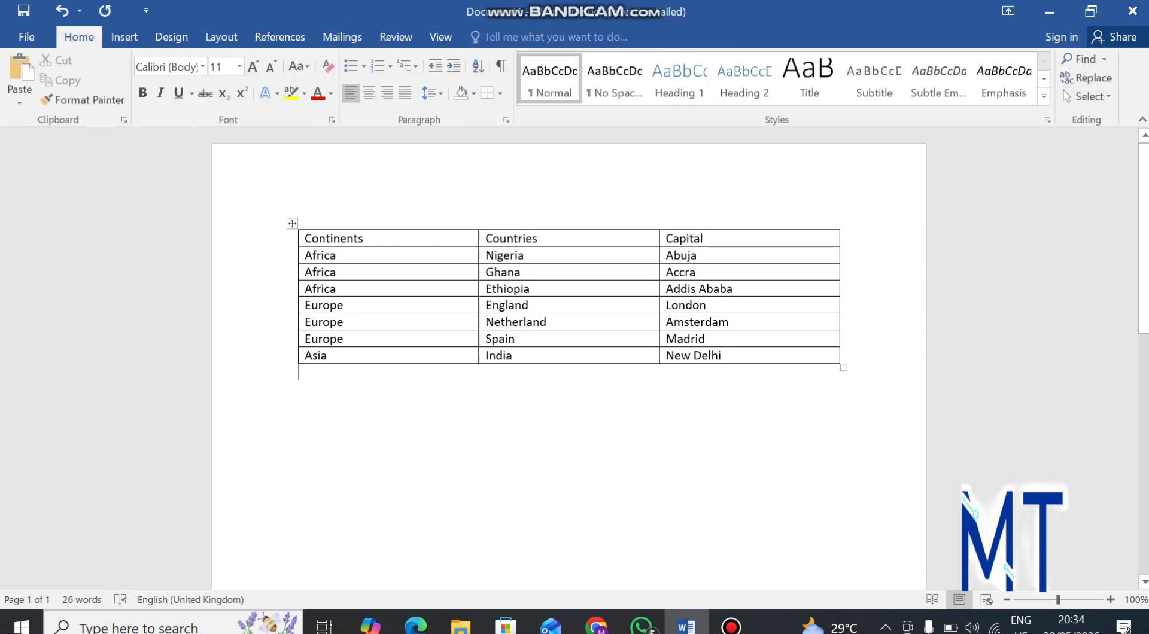
pyautogui.hotkey('ctrl', 's')
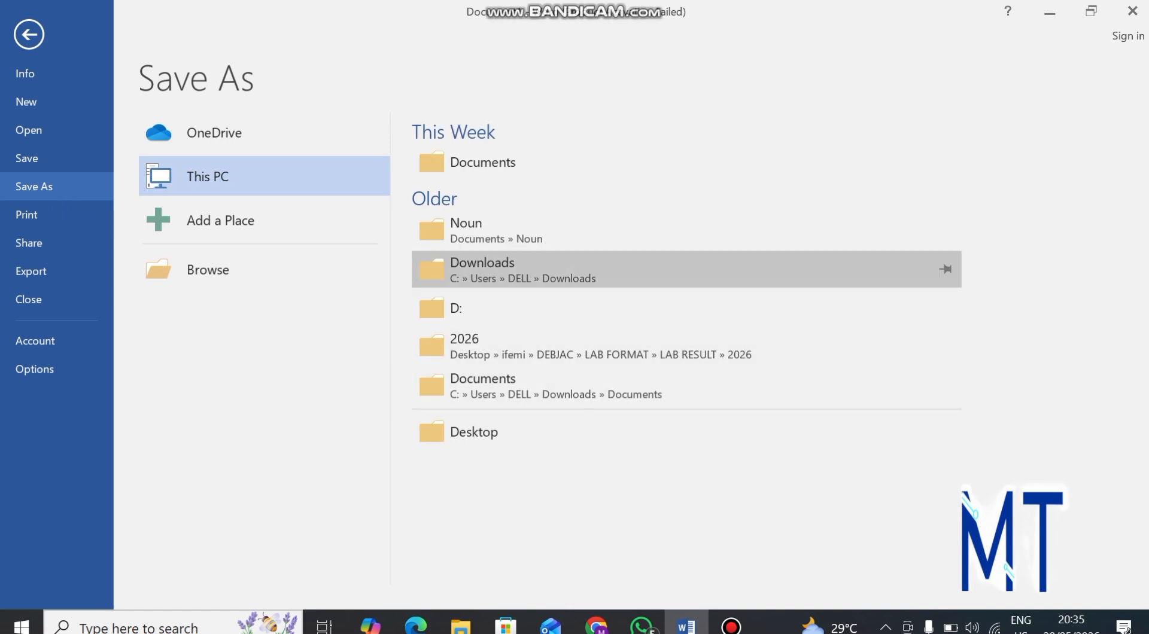
pyautogui.press('Escape')
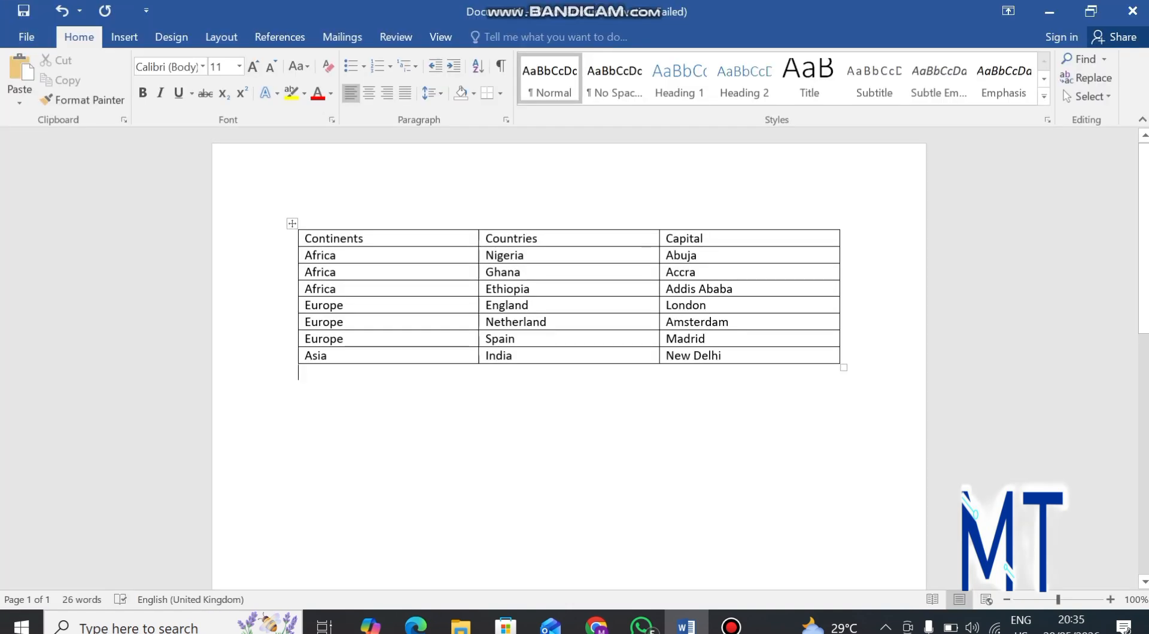
# Add a new row below the India row and fill it with Asia, Japan and Tokyo.
pyautogui.click(290, 364)
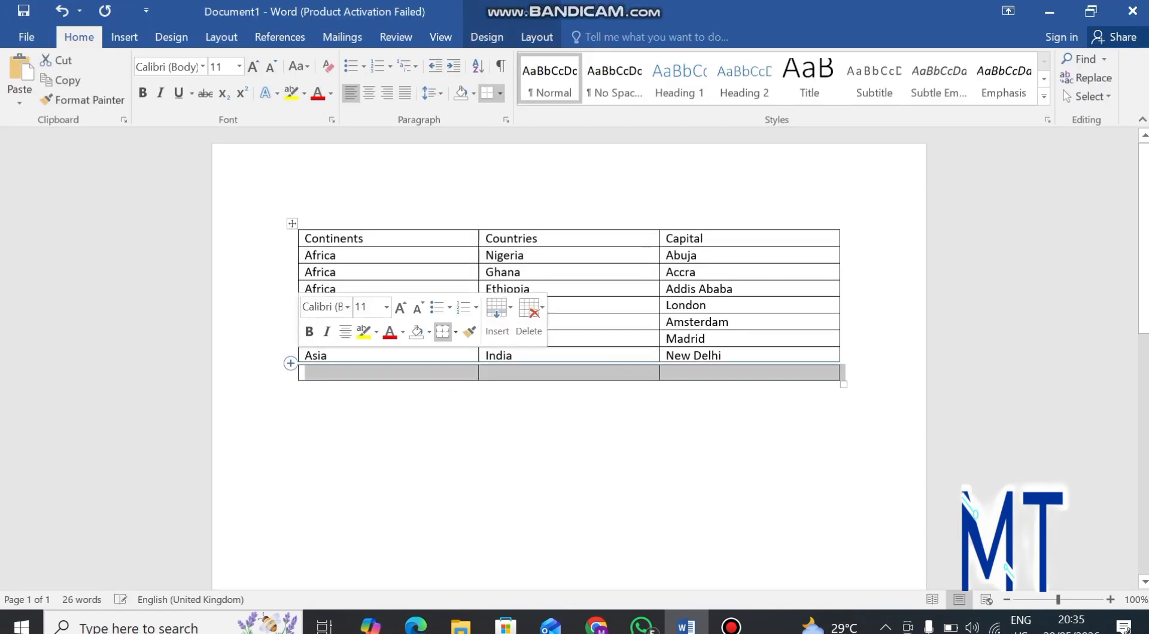
pyautogui.write('Asia ')
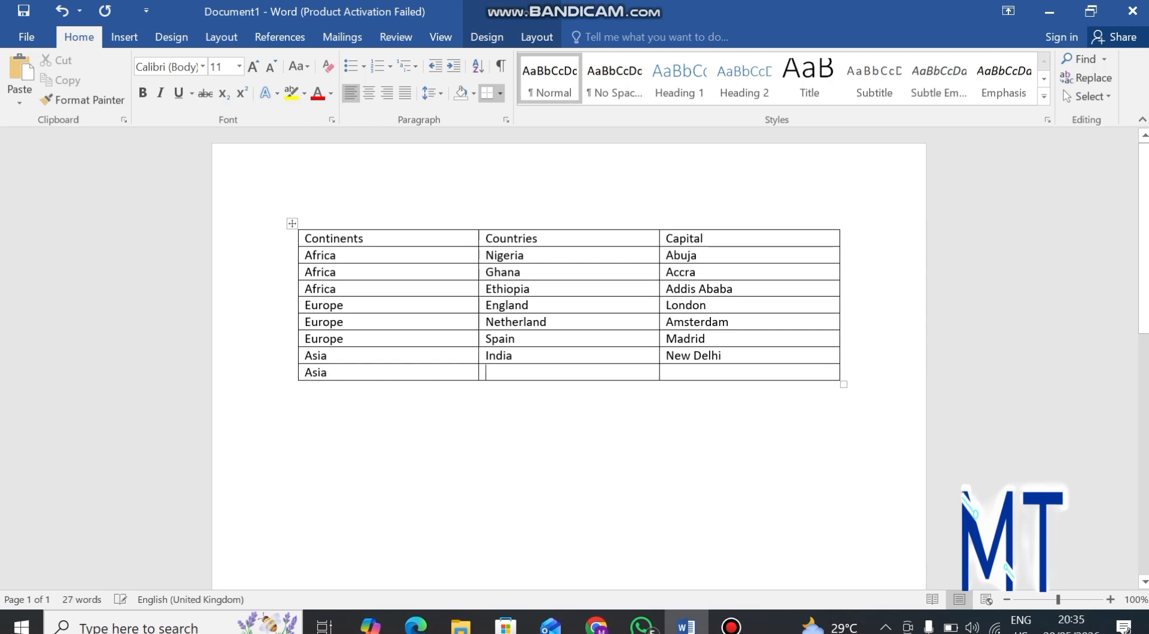
pyautogui.write('Japan')
pyautogui.press('Tab')
pyautogui.write('T')
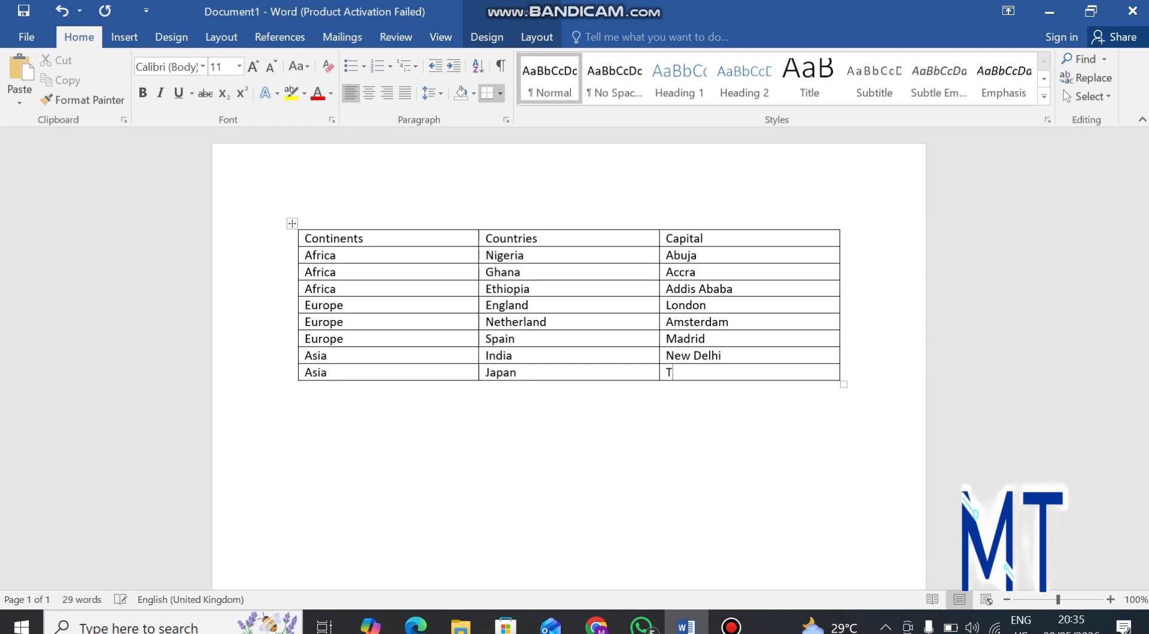
pyautogui.write('okyo')
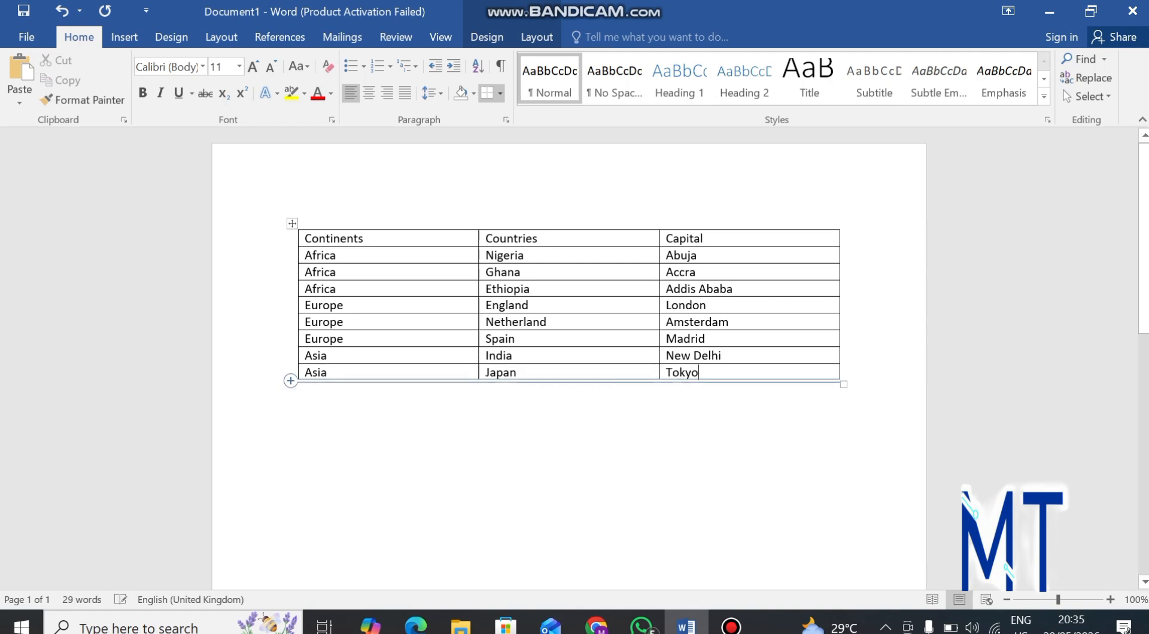
# Add a new row below the Japan row and fill it with Asia, China and Beijing.
pyautogui.click(290, 380)
pyautogui.click(306, 389)
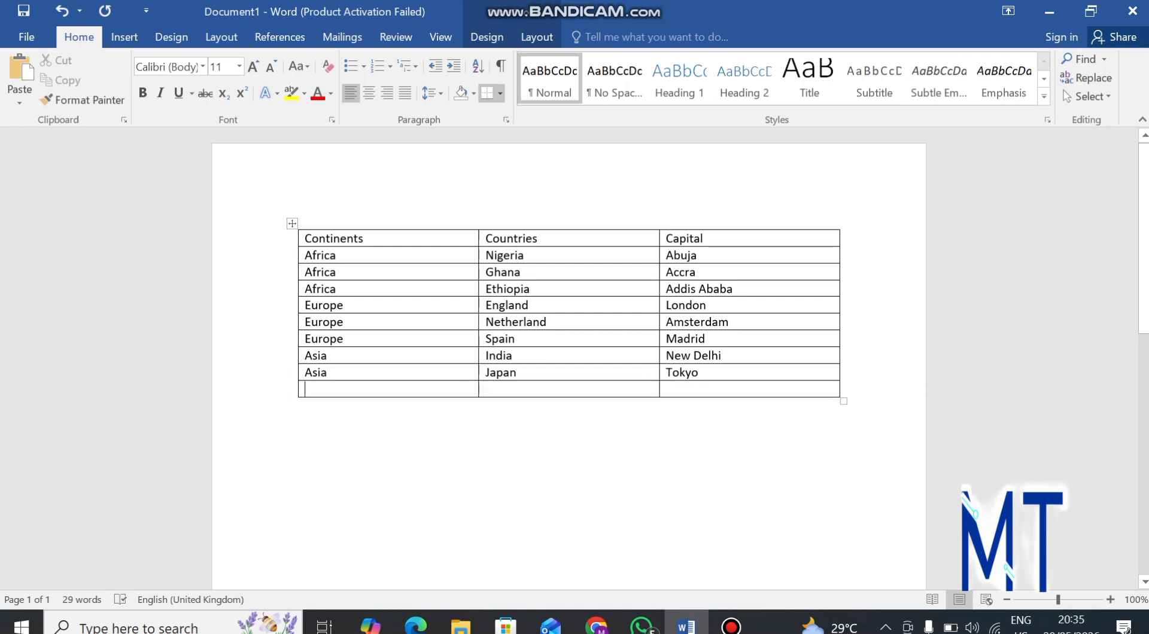
pyautogui.write('Asia\t')
pyautogui.write('China')
pyautogui.click(666, 389)
pyautogui.write('Bje')
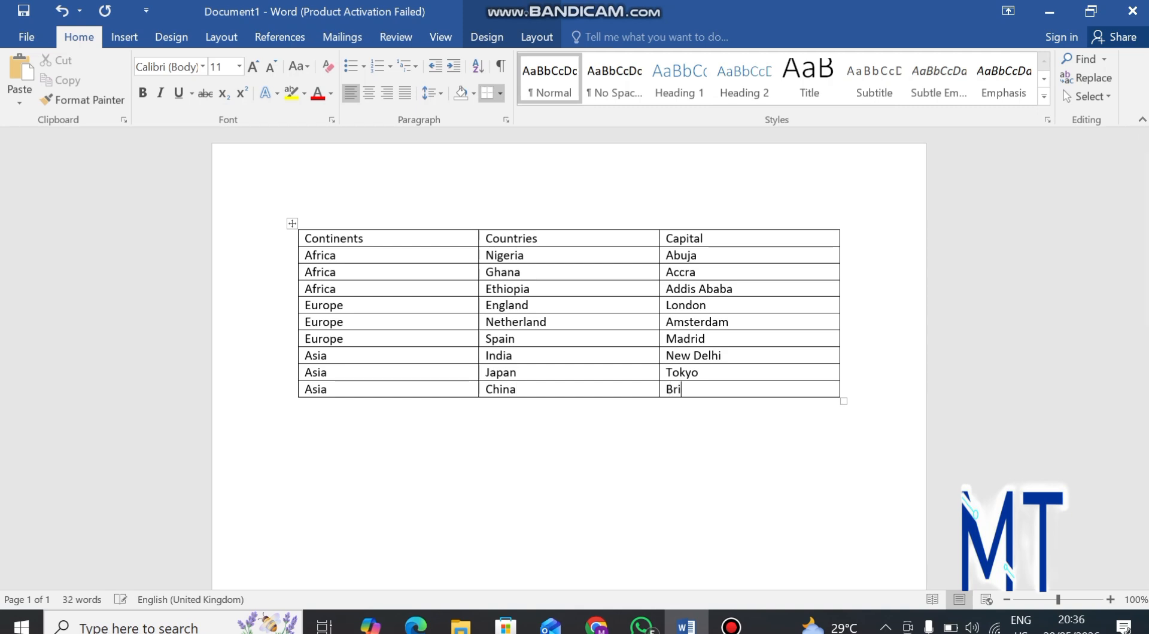
pyautogui.press('BackSpace')
pyautogui.press('BackSpace')
pyautogui.write('eijing')
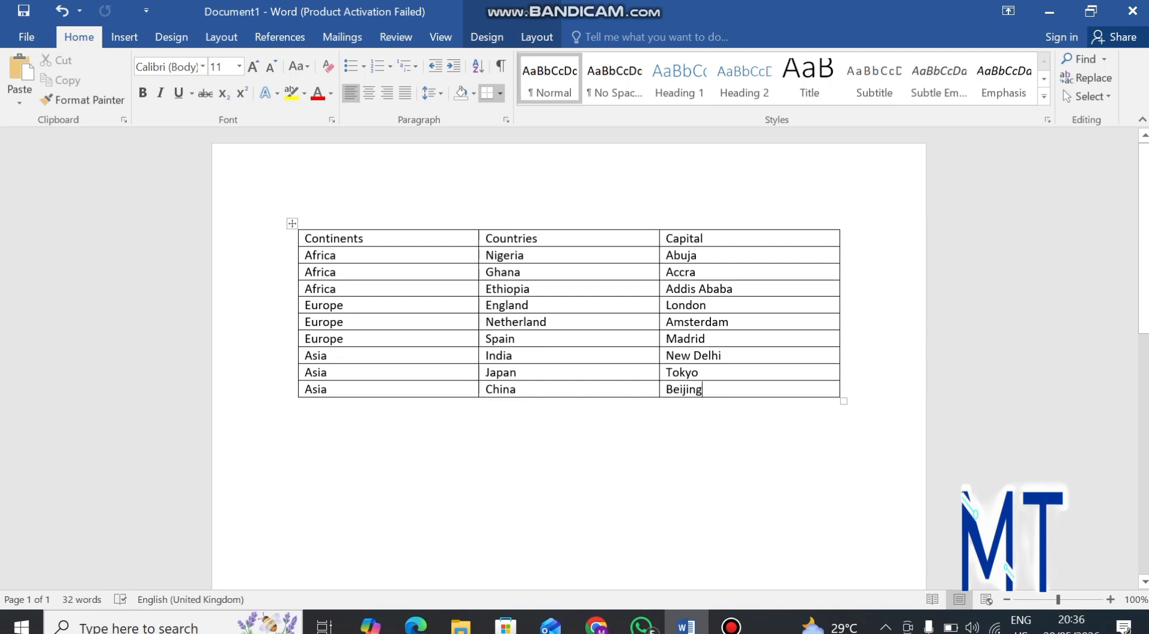
# Delete the Japan and China rows together from the table and undo the deletion.
pyautogui.moveTo(290, 330)
pyautogui.click(293, 388)
pyautogui.hotkey('shift', 'Up')
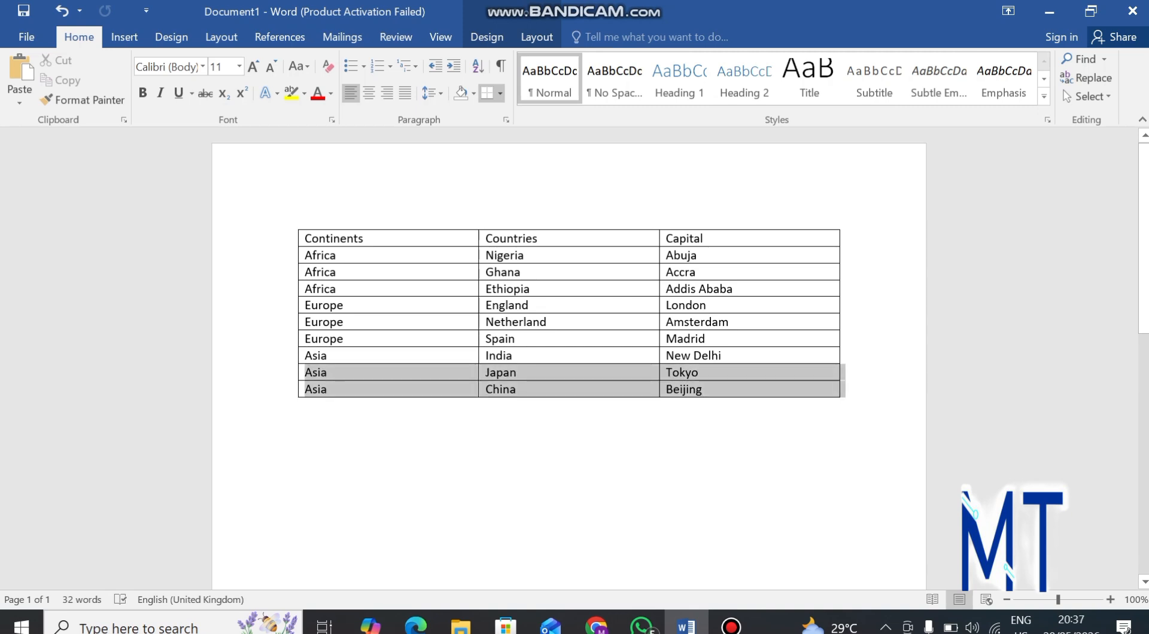
pyautogui.moveTo(293, 370); pyautogui.dragTo(293, 366)
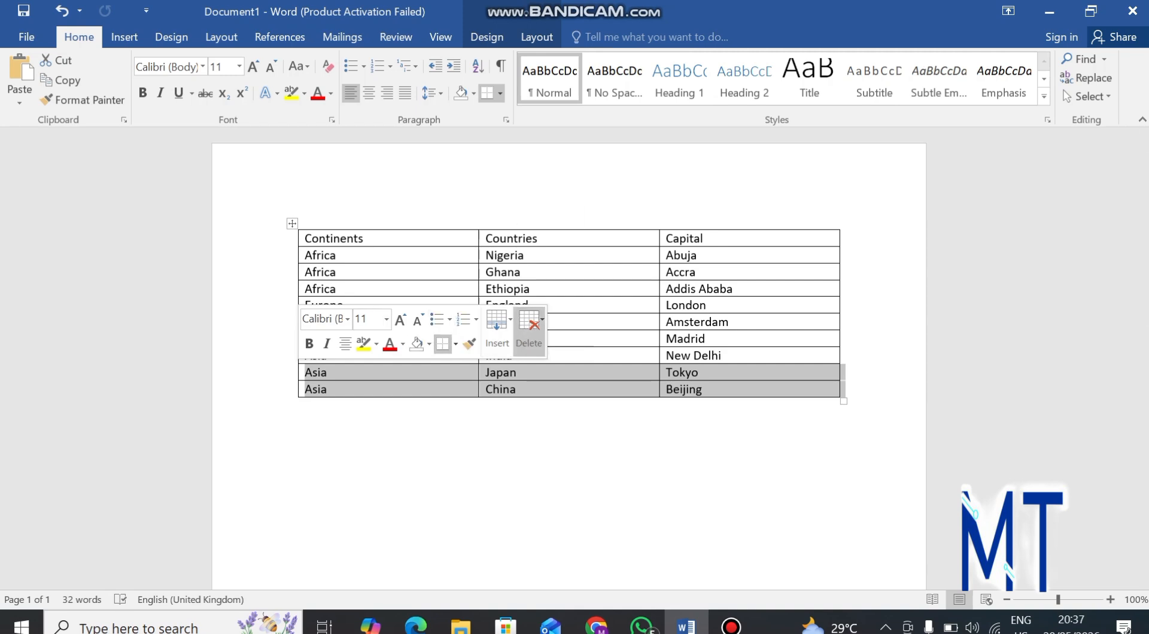
pyautogui.click(529, 326)
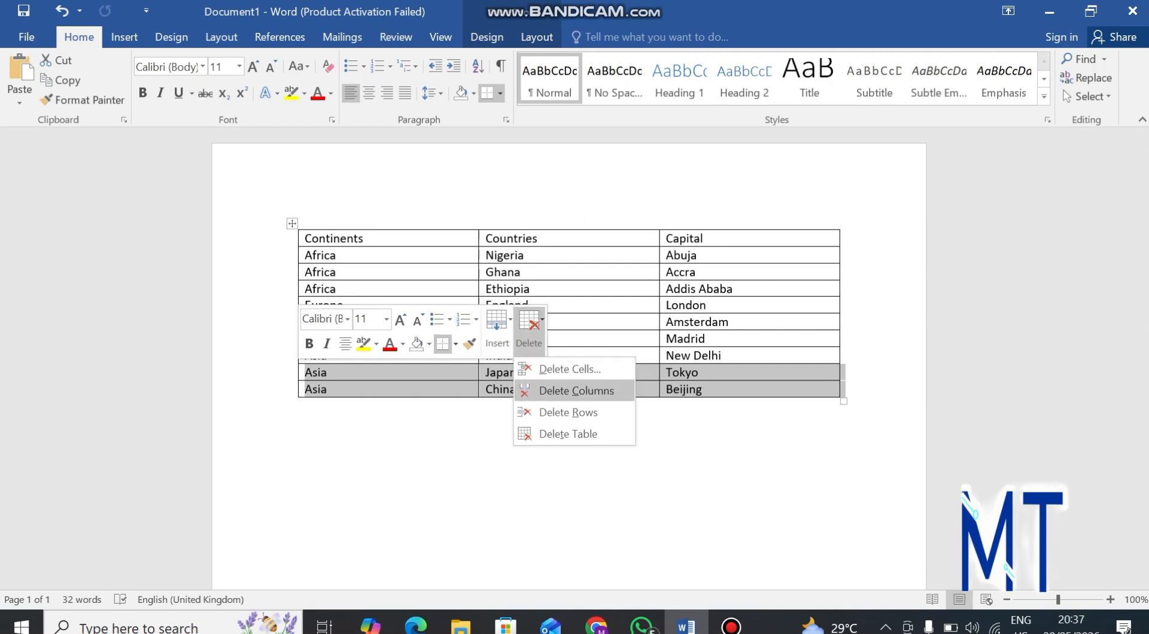
pyautogui.click(568, 412)
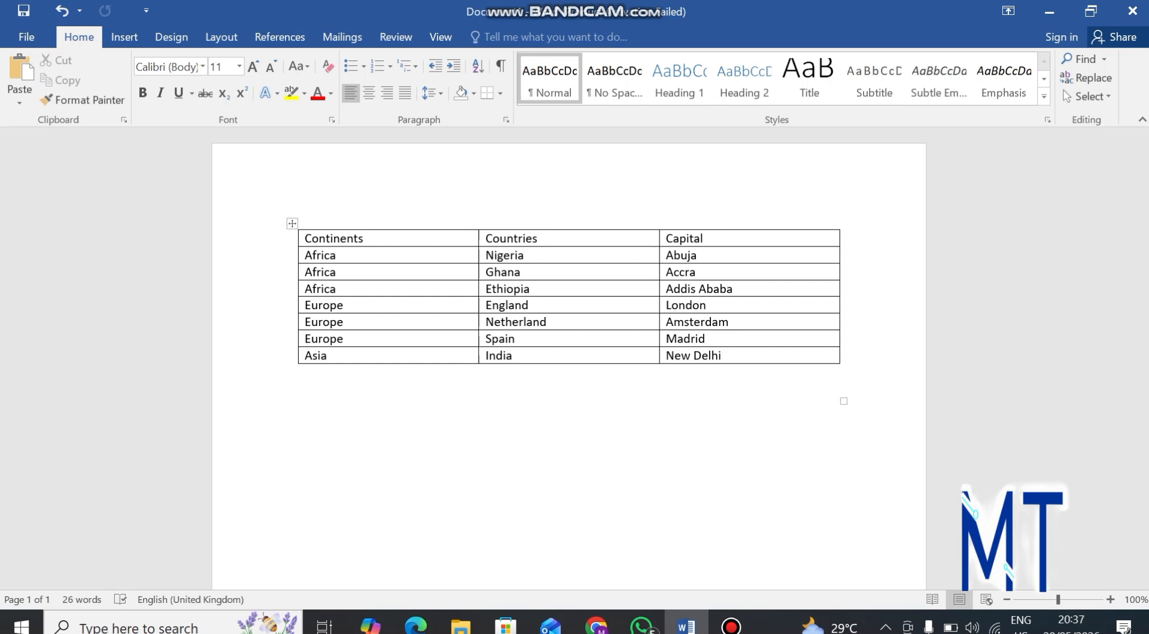
pyautogui.hotkey('ctrl', 'z')
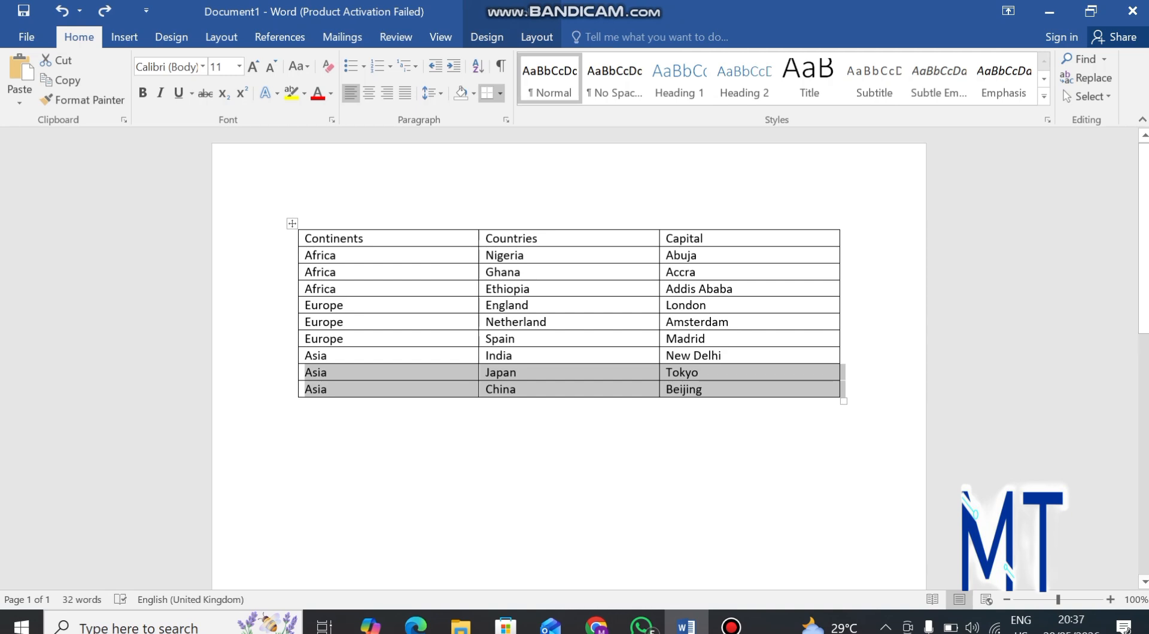
# Make the header row text (Continents, Countries, Capital) bold and set its font size to 12.
pyautogui.moveTo(309, 239); pyautogui.dragTo(693, 238)
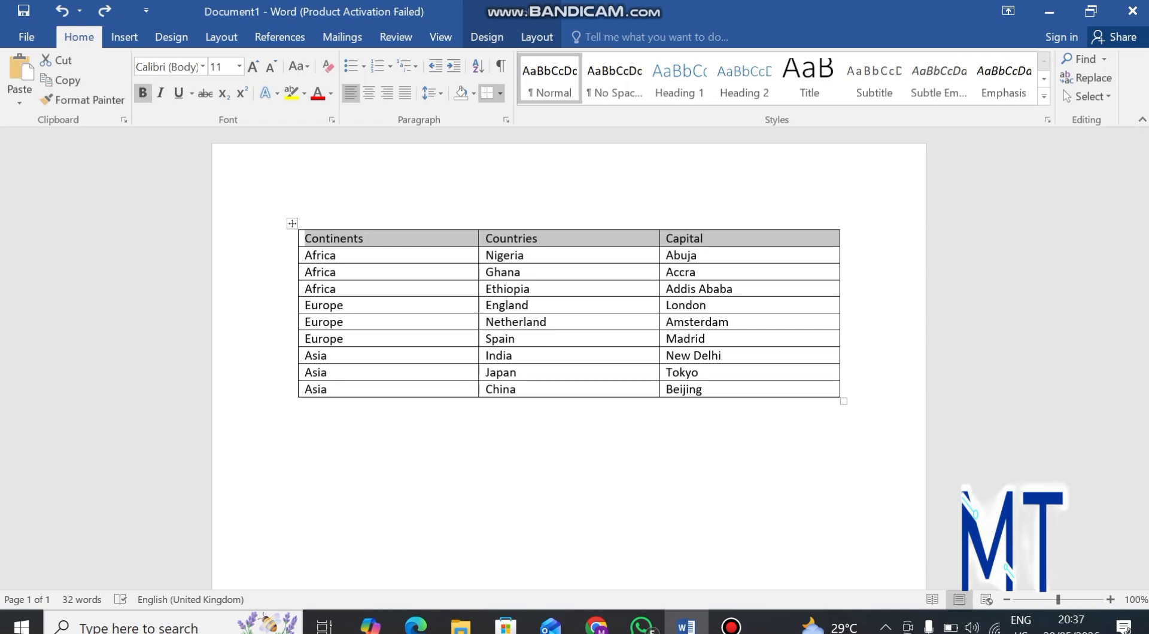
pyautogui.click(142, 93)
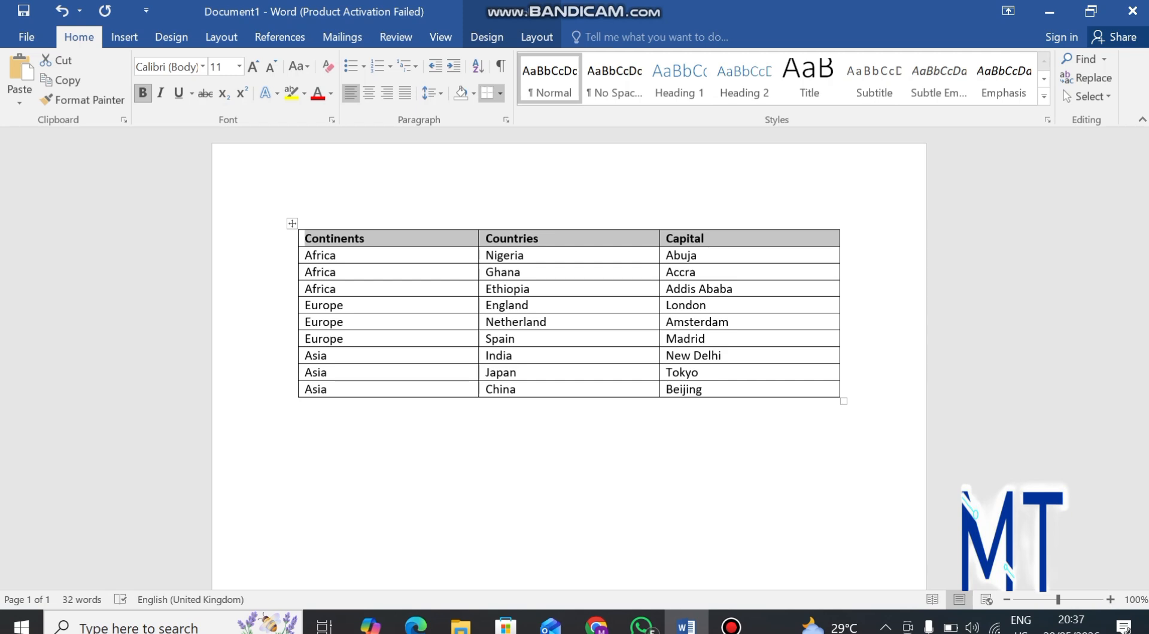
pyautogui.click(220, 67)
pyautogui.write('12')
pyautogui.press('Return')
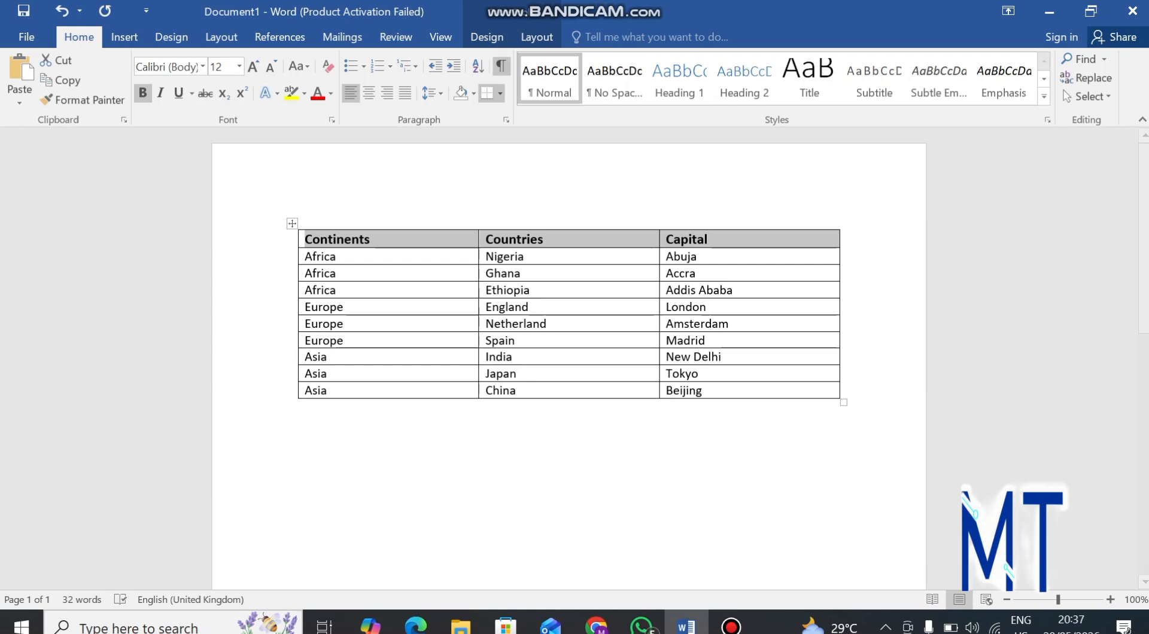
# Shade the whole header row of the table with the medium blue theme color.
pyautogui.click(537, 37)
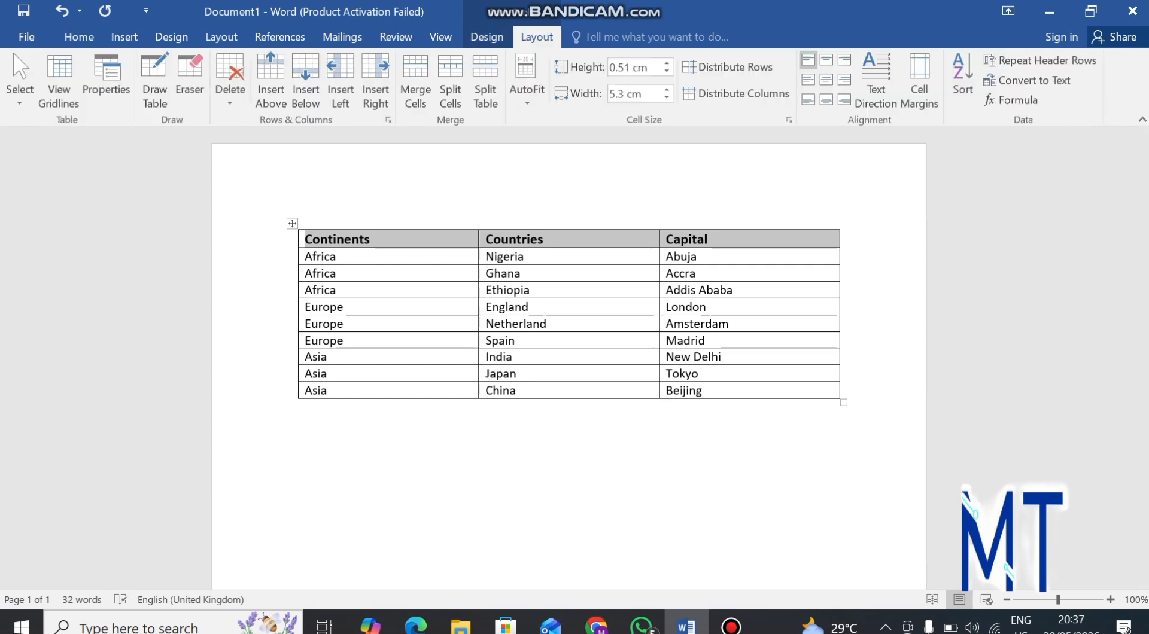
pyautogui.click(281, 240)
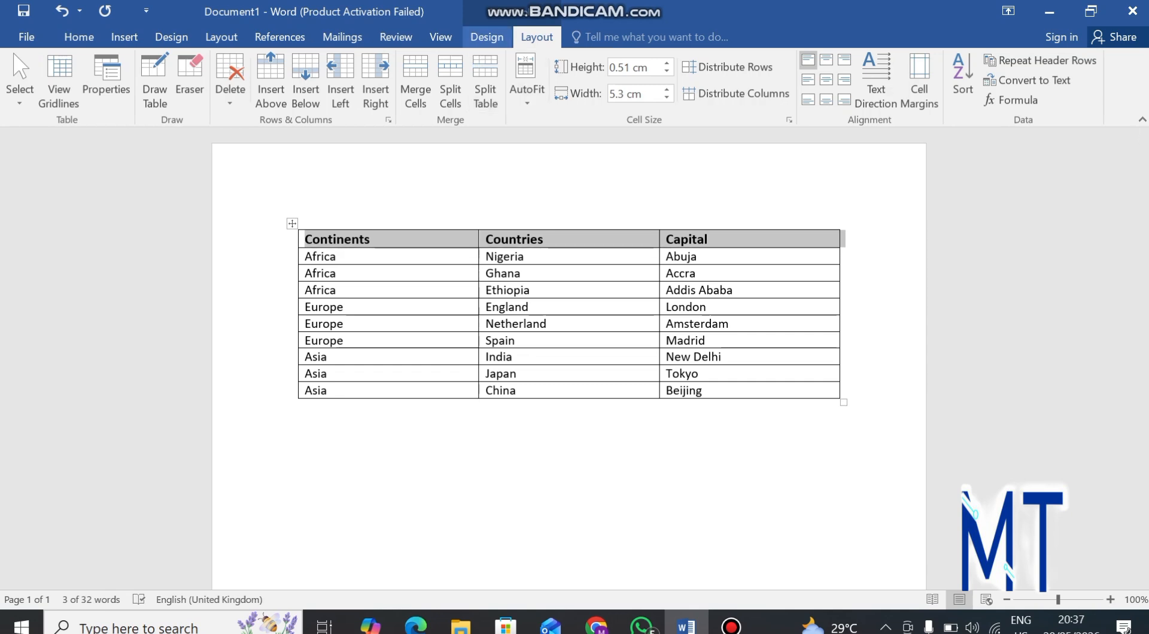
pyautogui.click(486, 36)
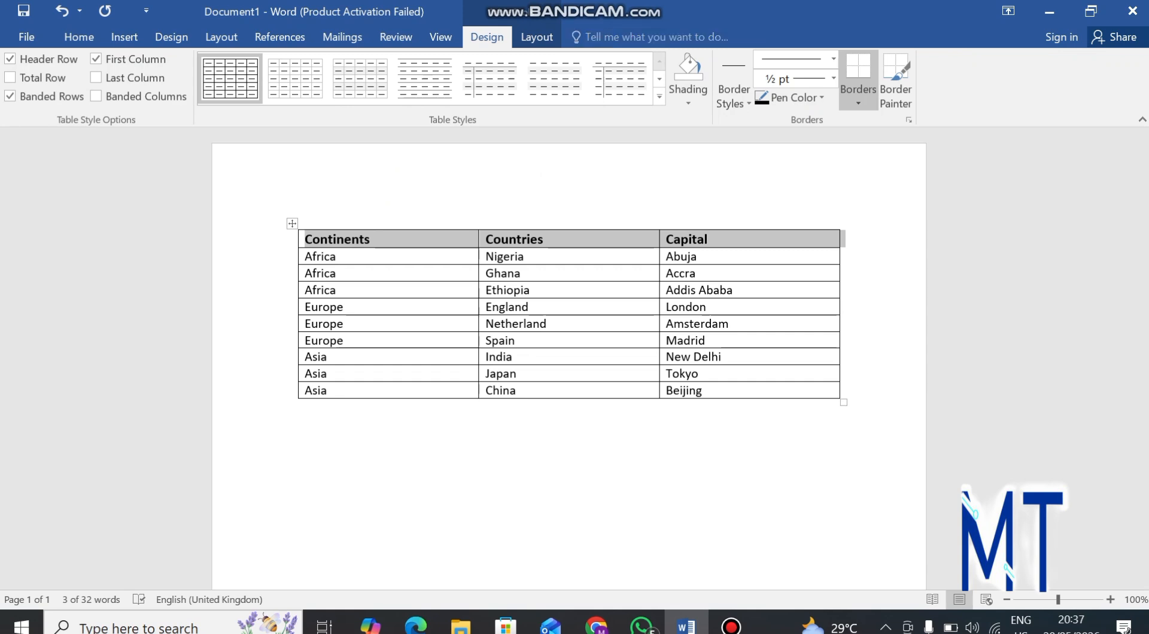
pyautogui.click(688, 99)
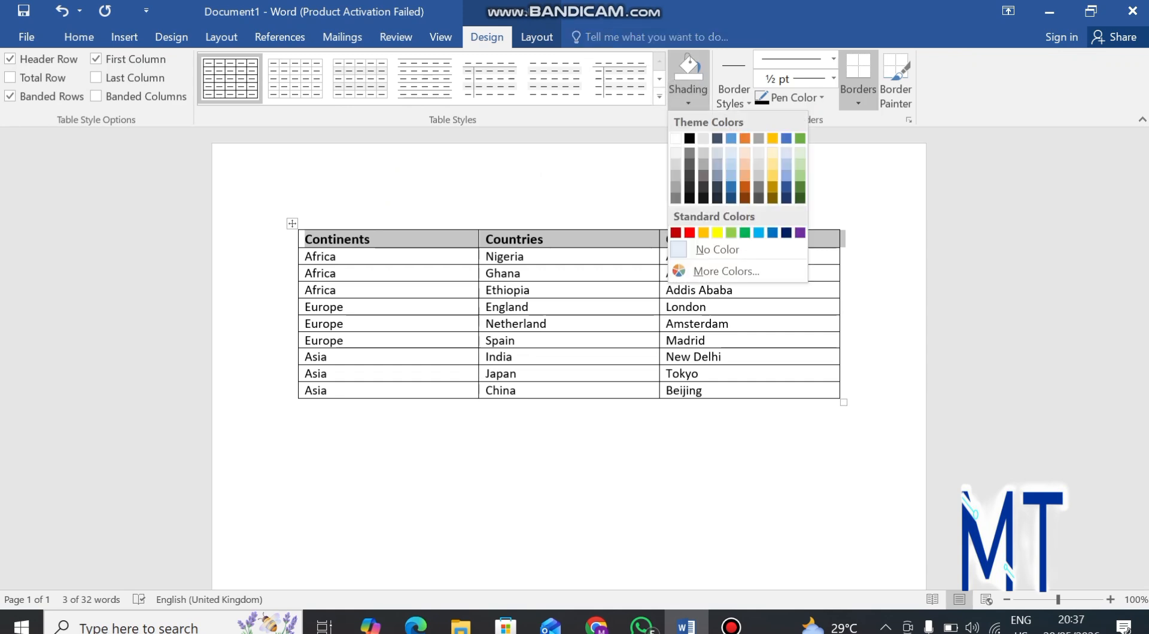
pyautogui.click(731, 139)
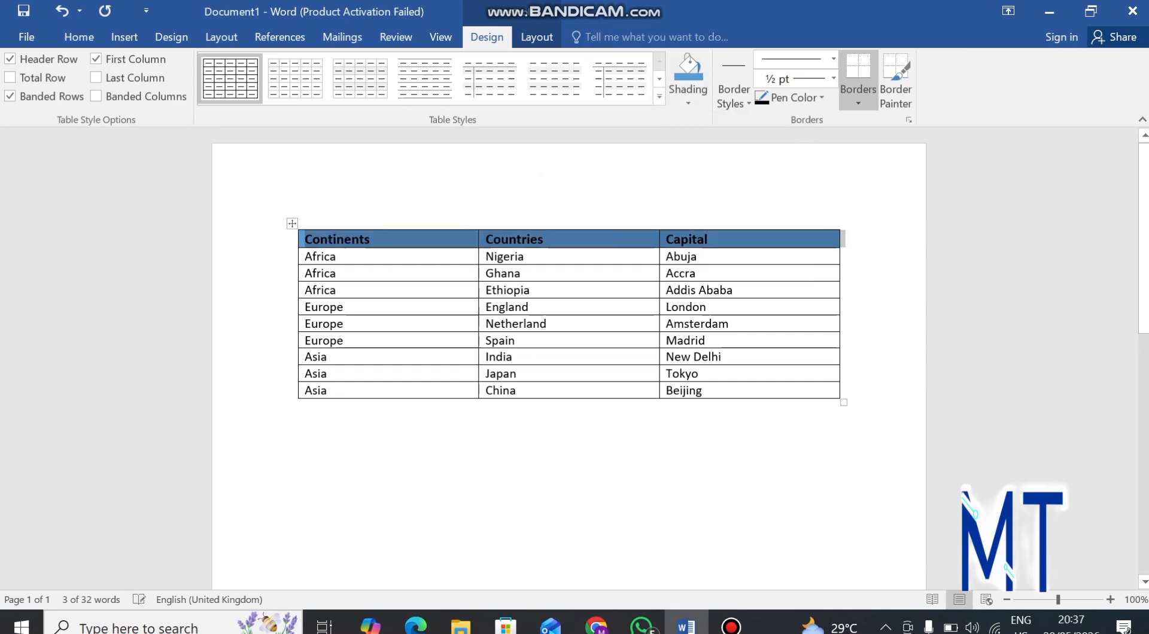